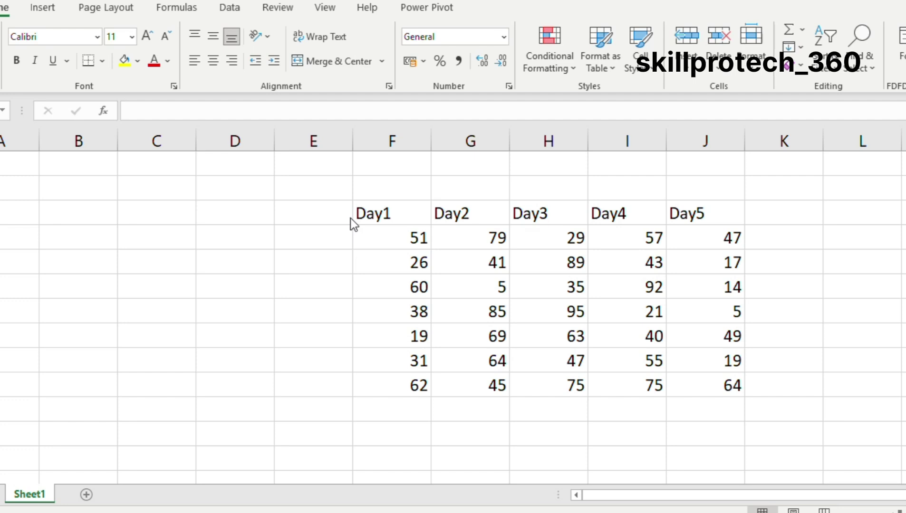
- List the labels BOLD, ITALIC, UNDERLINE, CELL CO and FONT CO down column C, starting level with the table's first data row
{"action": "left_click", "coordinate": [397, 216]}
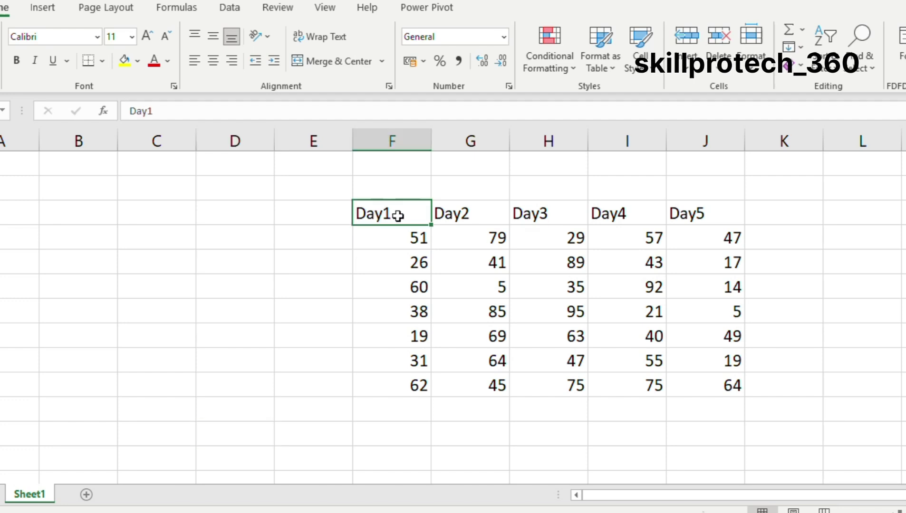
{"action": "key", "text": "ctrl+a"}
{"action": "left_click", "coordinate": [165, 243]}
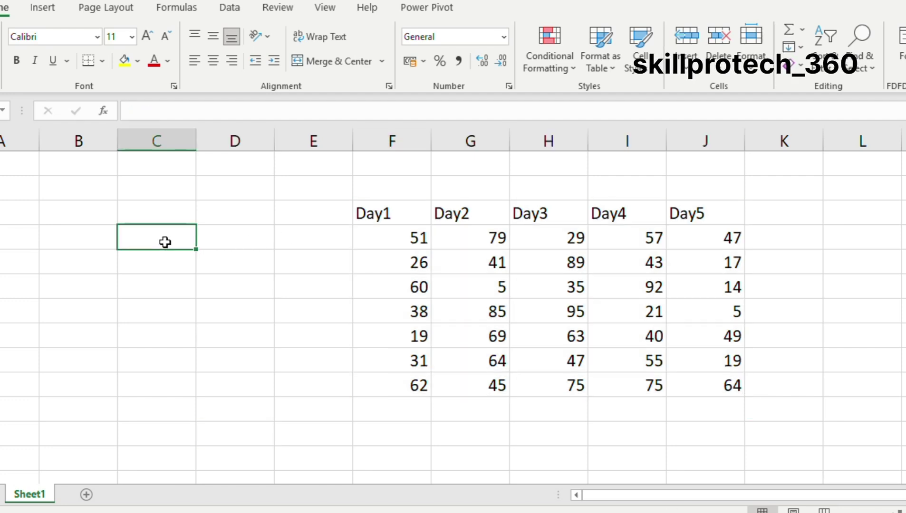
{"action": "type", "text": "BOLD"}
{"action": "key", "text": "Caps_Lock"}
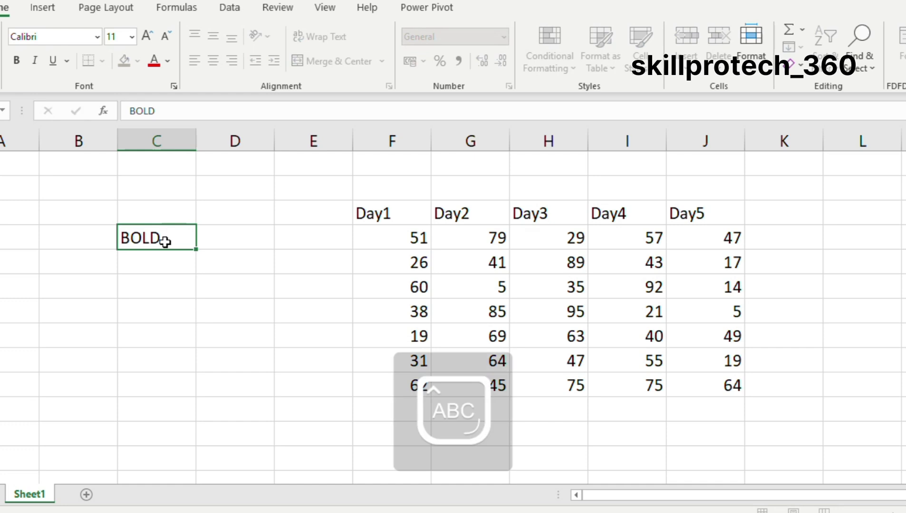
{"action": "key", "text": "Return"}
{"action": "type", "text": "ITALIC"}
{"action": "key", "text": "Return"}
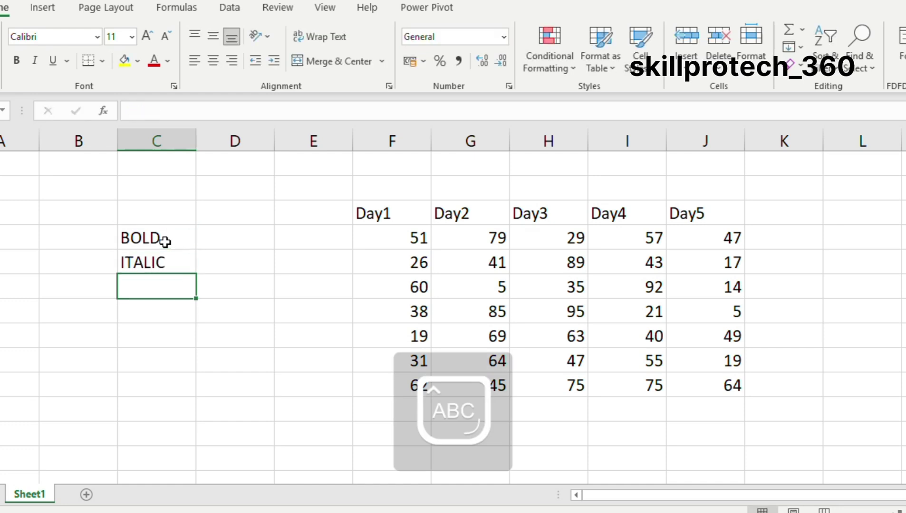
{"action": "type", "text": "UNDE"}
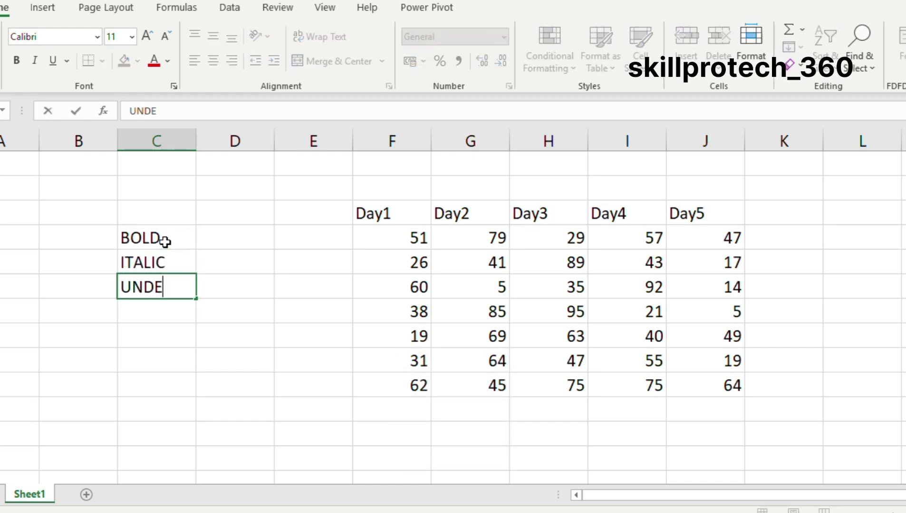
{"action": "type", "text": "RLINE"}
{"action": "key", "text": "Return"}
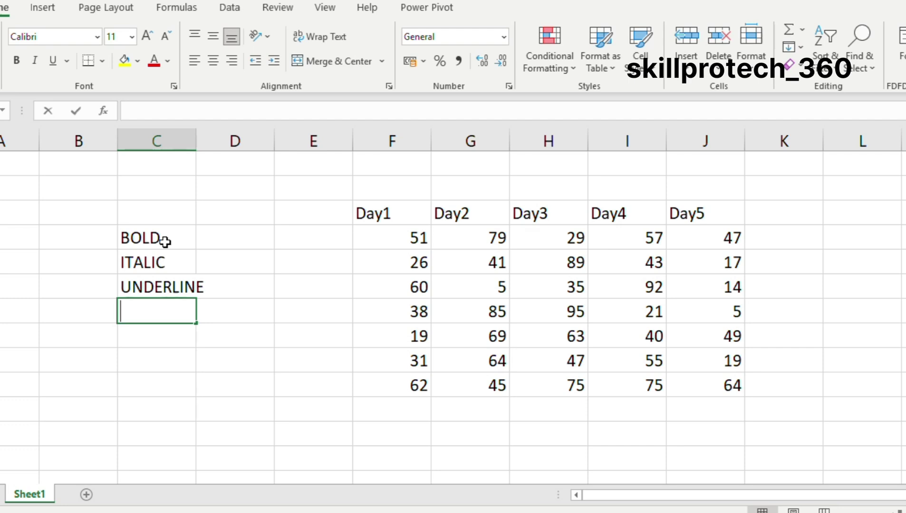
{"action": "type", "text": "CELL CO"}
{"action": "key", "text": "Return"}
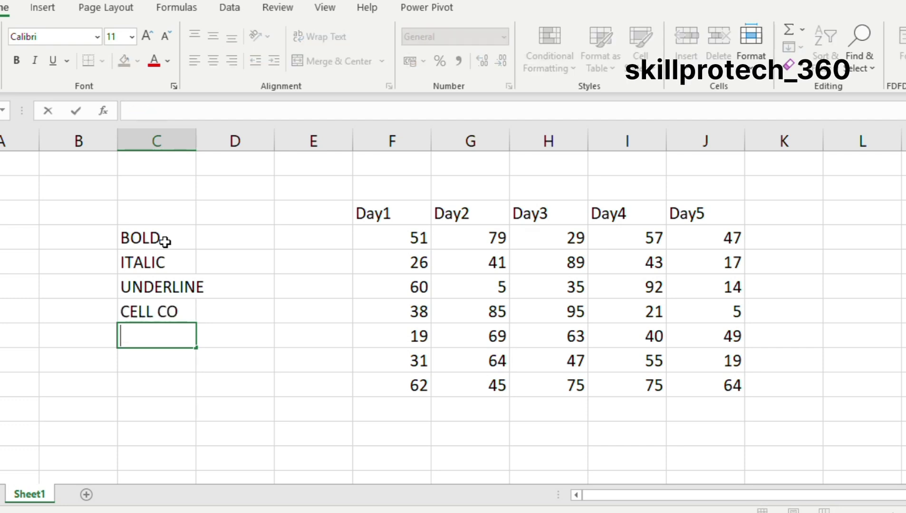
{"action": "type", "text": "FONT CO"}
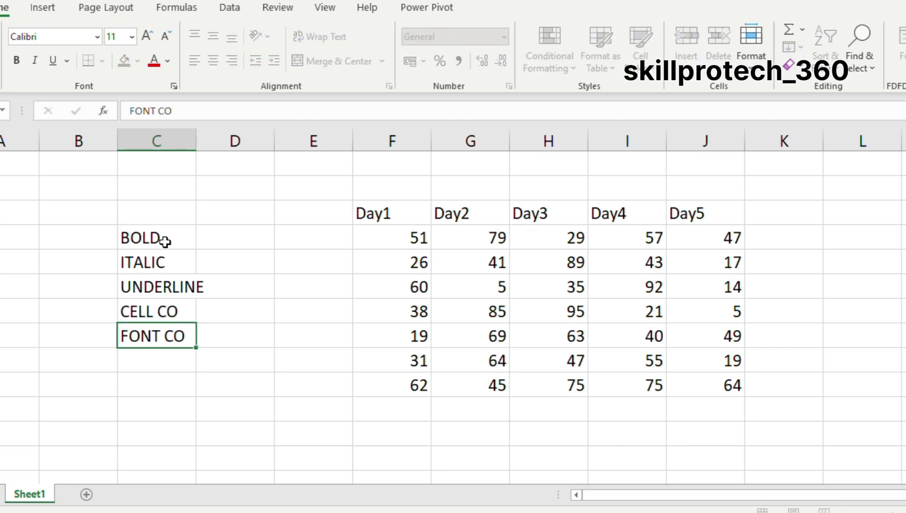
{"action": "key", "text": "Return"}
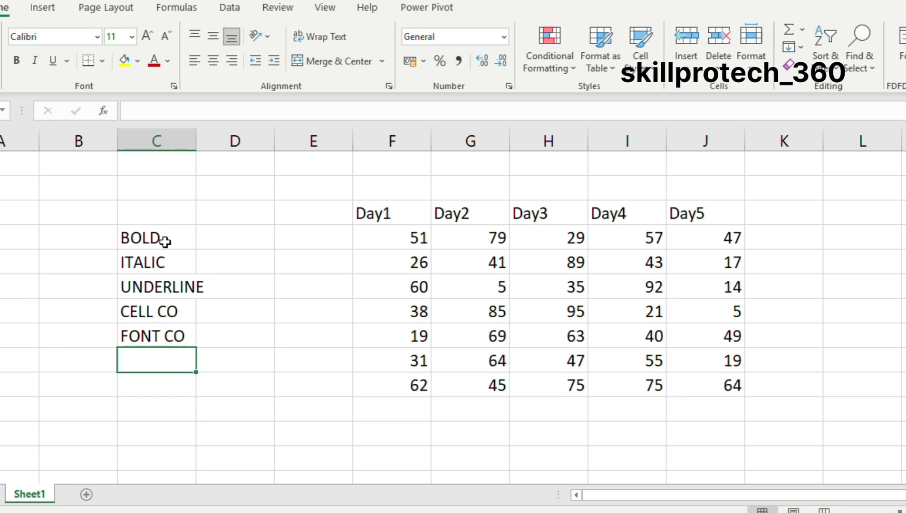
- Make the whole Day1 to Day5 table bold and italic, including its header row
{"action": "left_click", "coordinate": [376, 215]}
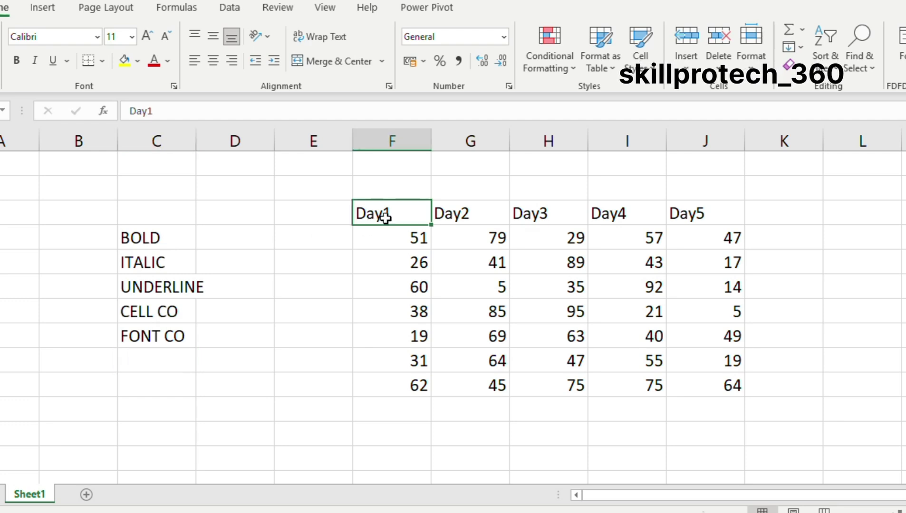
{"action": "key", "text": "ctrl+a"}
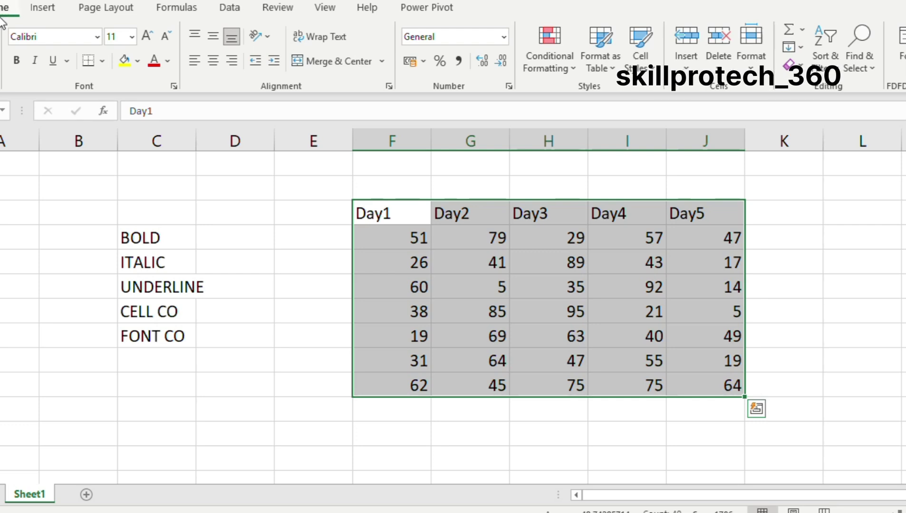
{"action": "left_click", "coordinate": [18, 71]}
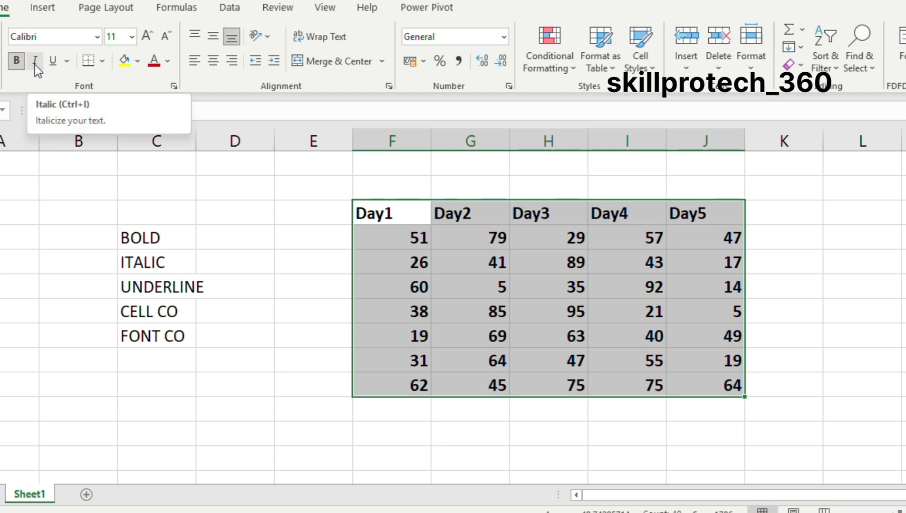
{"action": "left_click", "coordinate": [35, 64]}
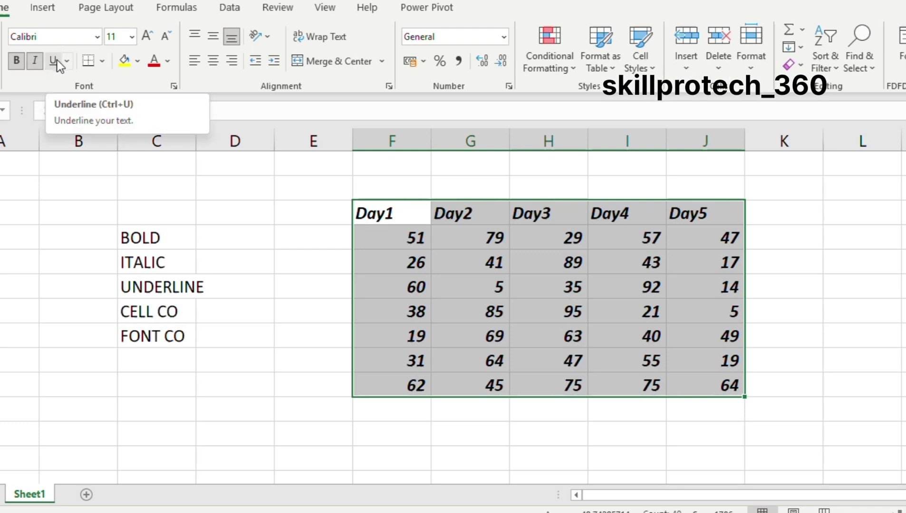
- Underline all text in the table and change the underline style to Double Underline
{"action": "left_click", "coordinate": [56, 64]}
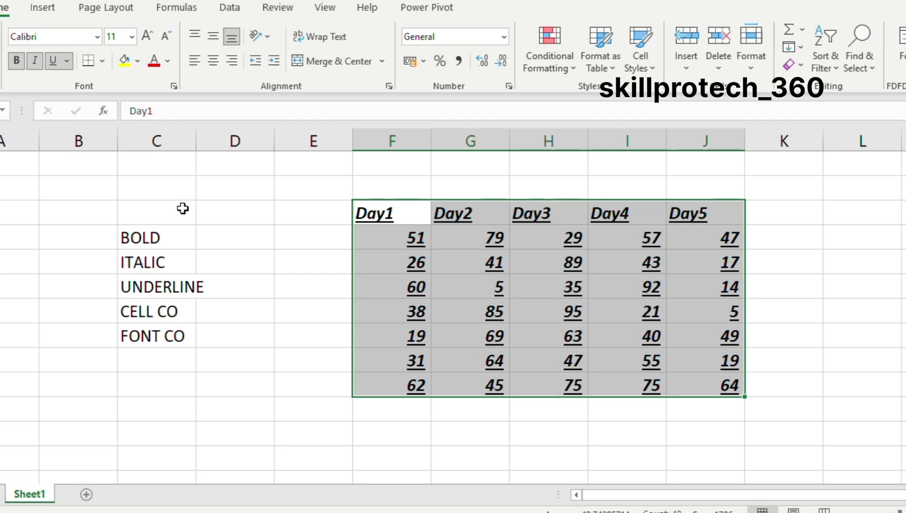
{"action": "left_click", "coordinate": [69, 65]}
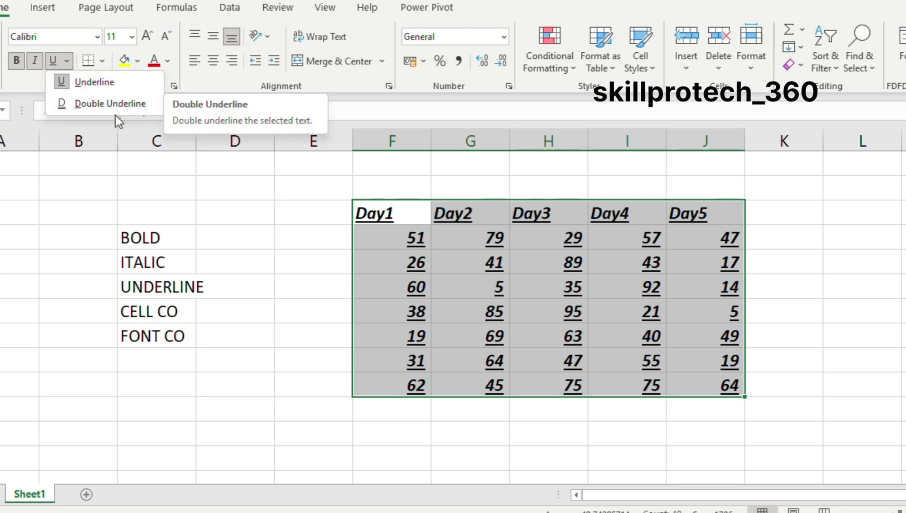
{"action": "left_click", "coordinate": [93, 105]}
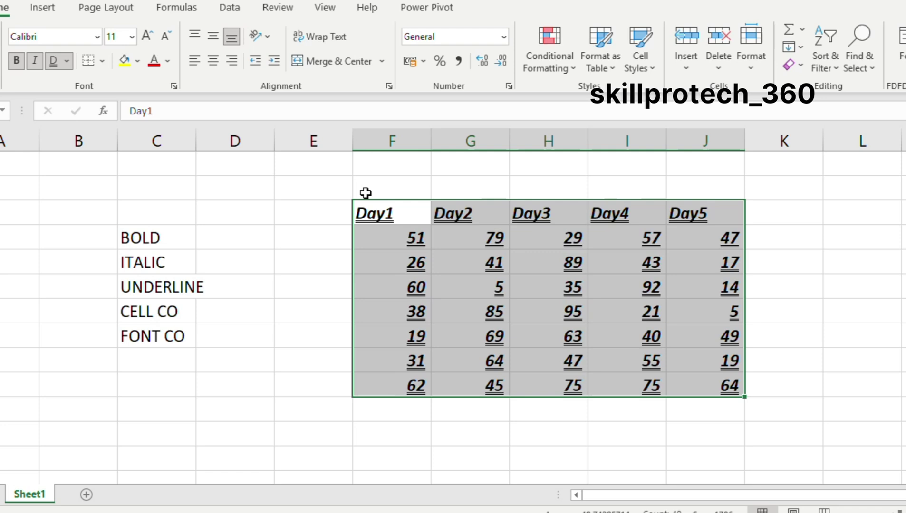
- Fill the table's cells with yellow and replace that fill with Blue, Accent 5, Lighter 60%
{"action": "left_click", "coordinate": [133, 65]}
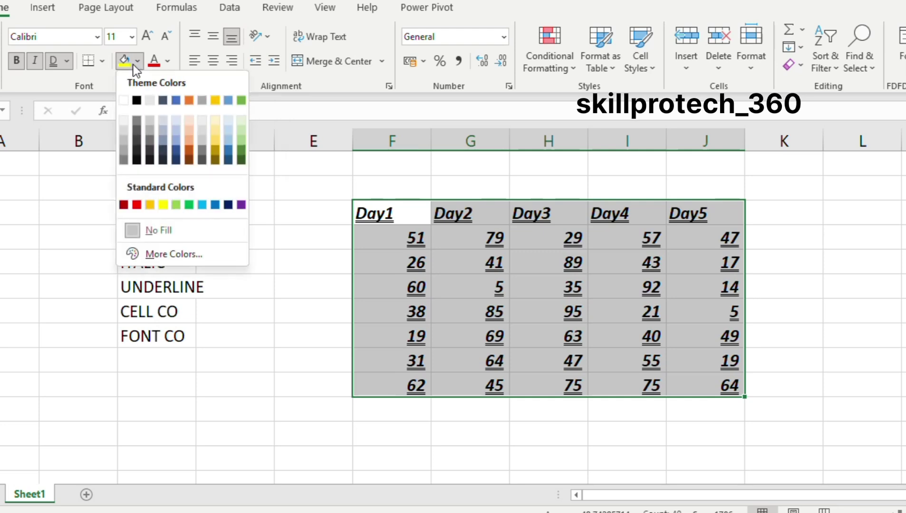
{"action": "left_click", "coordinate": [123, 65]}
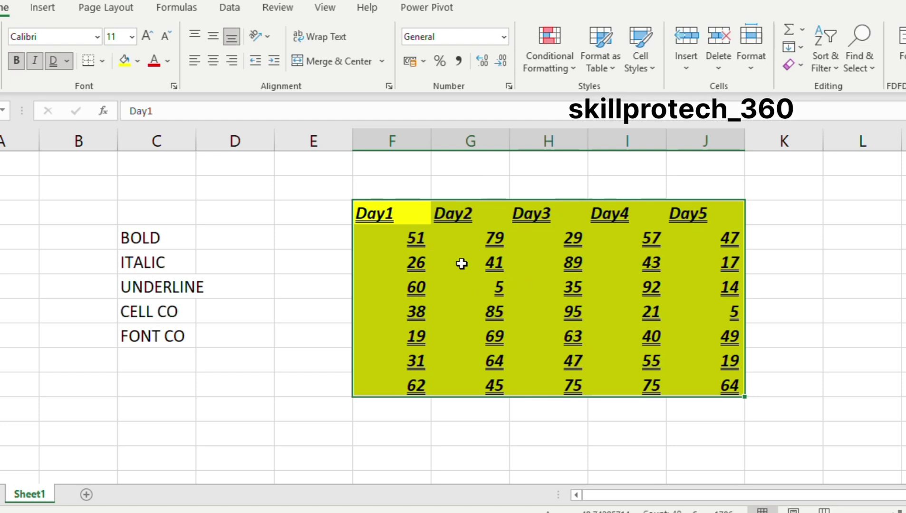
{"action": "left_click", "coordinate": [136, 61]}
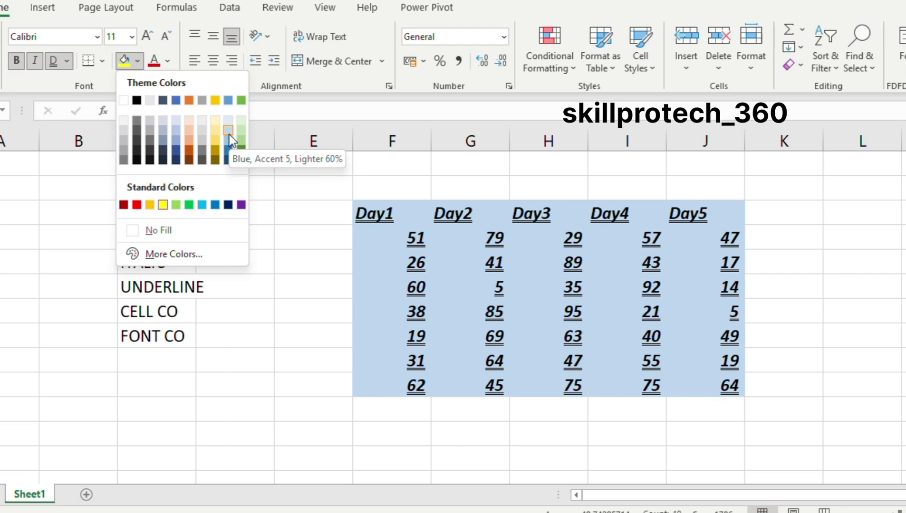
{"action": "left_click", "coordinate": [229, 135]}
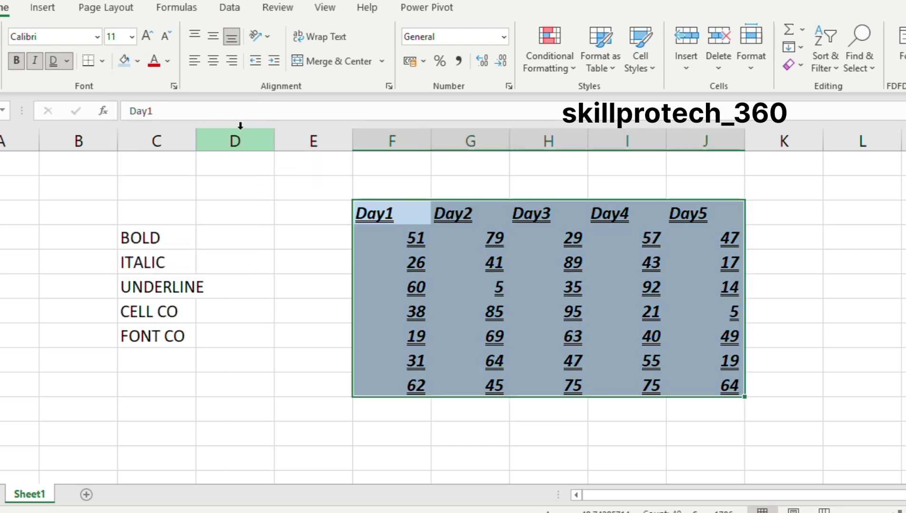
- Try red as the table's font color and return the text to black
{"action": "left_click", "coordinate": [162, 59]}
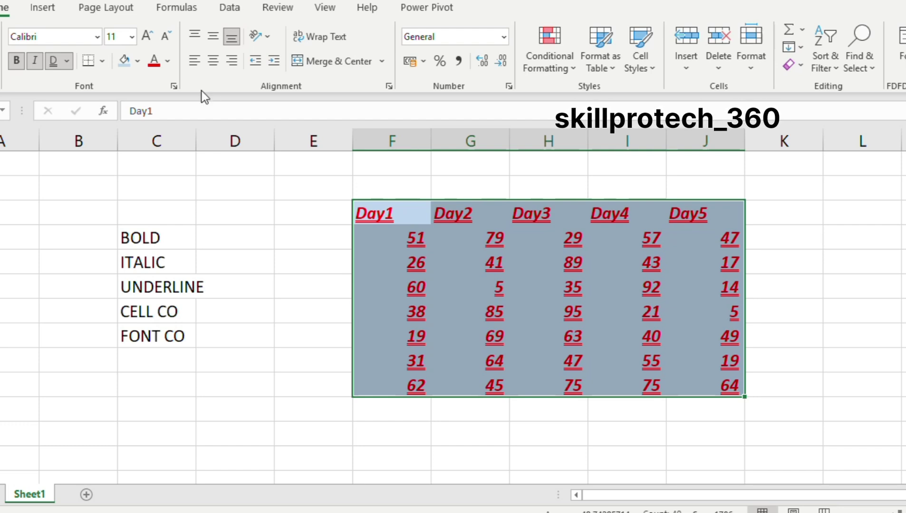
{"action": "left_click", "coordinate": [166, 63]}
{"action": "left_click", "coordinate": [166, 124]}
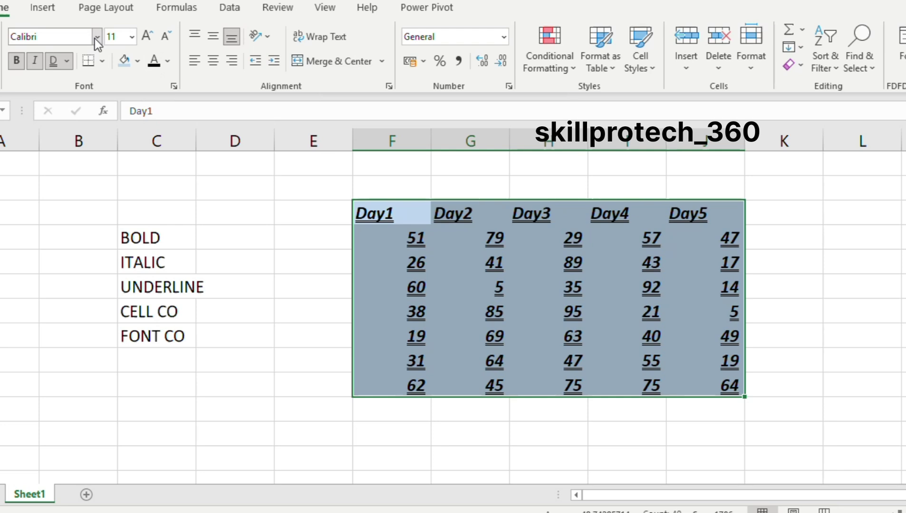
- Add the label CELL STYLE below FONT CO in column C and try to apply the Franklin Gothic Demi font
{"action": "left_click", "coordinate": [137, 351]}
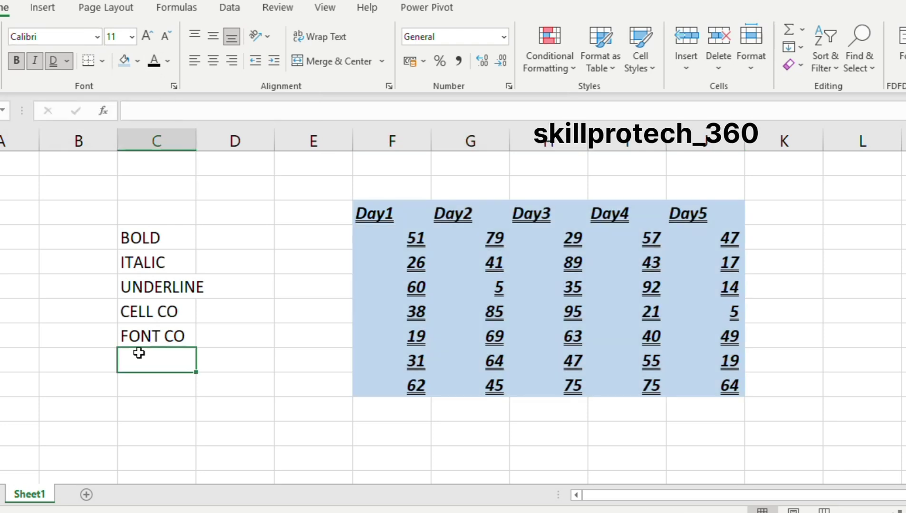
{"action": "type", "text": "CELL STYLE"}
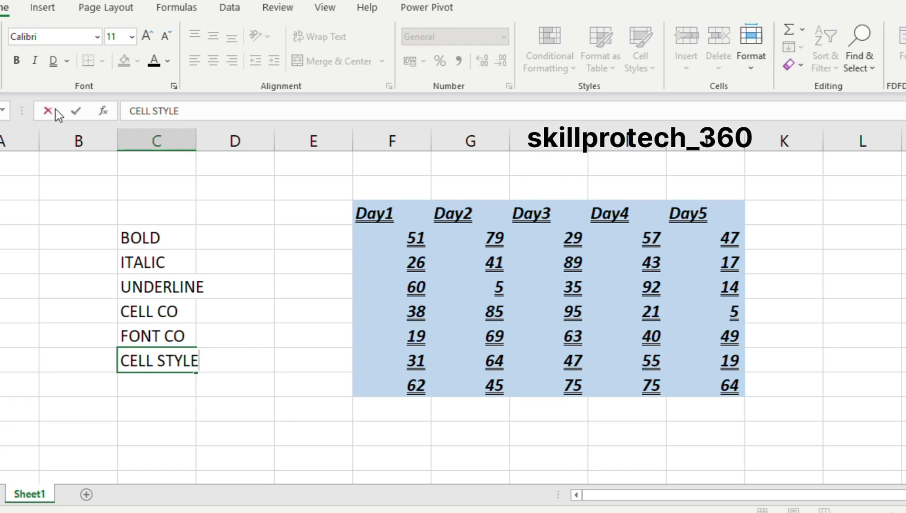
{"action": "left_click", "coordinate": [98, 41]}
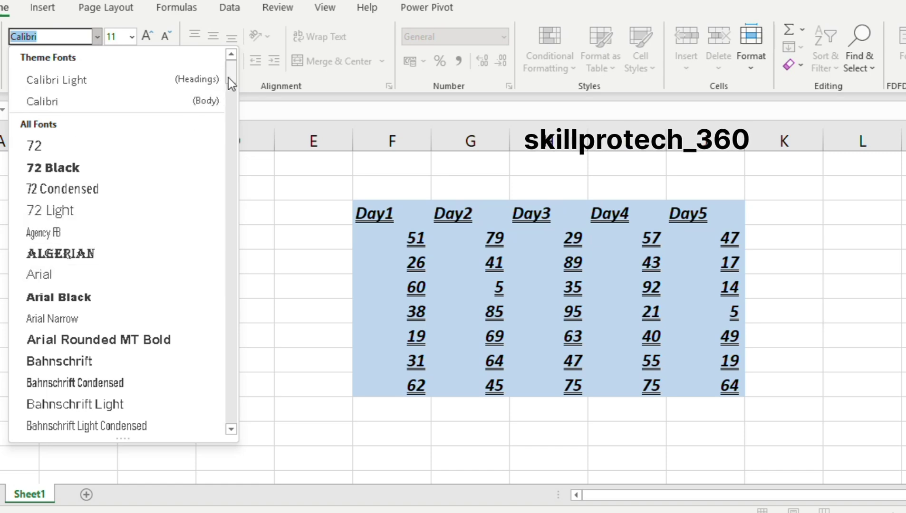
{"action": "left_click_drag", "start_coordinate": [230, 81], "coordinate": [240, 192]}
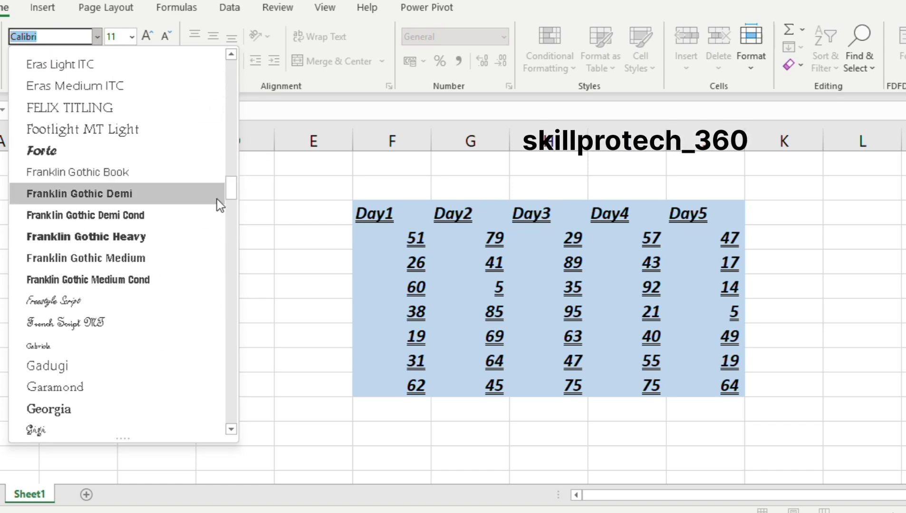
{"action": "left_click", "coordinate": [99, 194]}
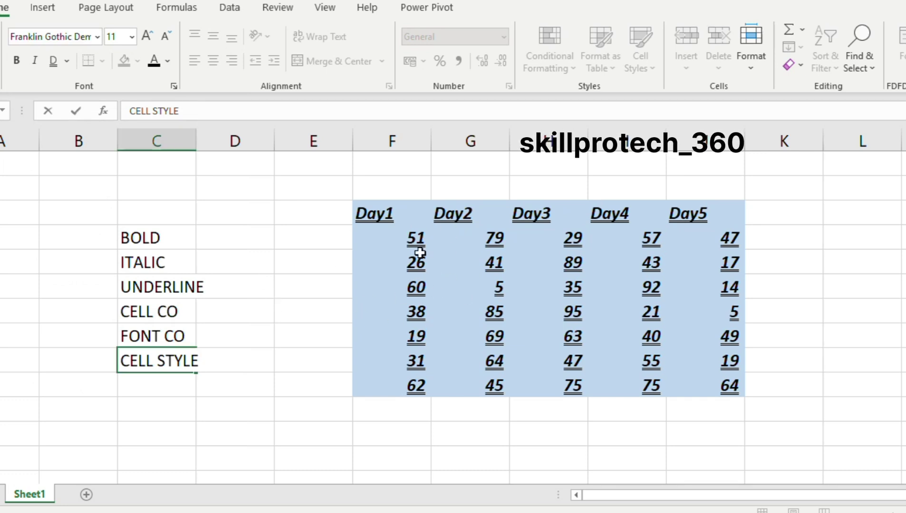
- Set the font of the entire Day1 to Day5 table to Bahnschrift Light Condensed
{"action": "left_click", "coordinate": [411, 204]}
{"action": "key", "text": "ctrl+shift+Right"}
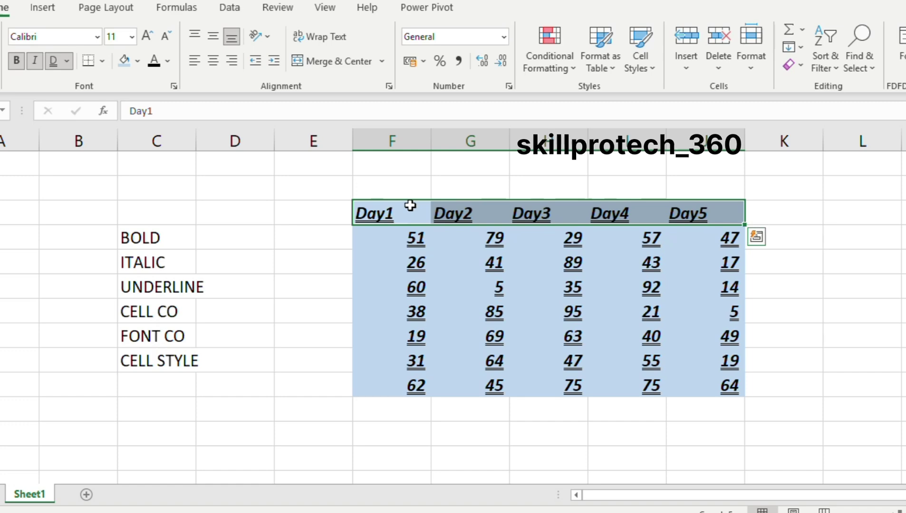
{"action": "key", "text": "ctrl+shift+Down"}
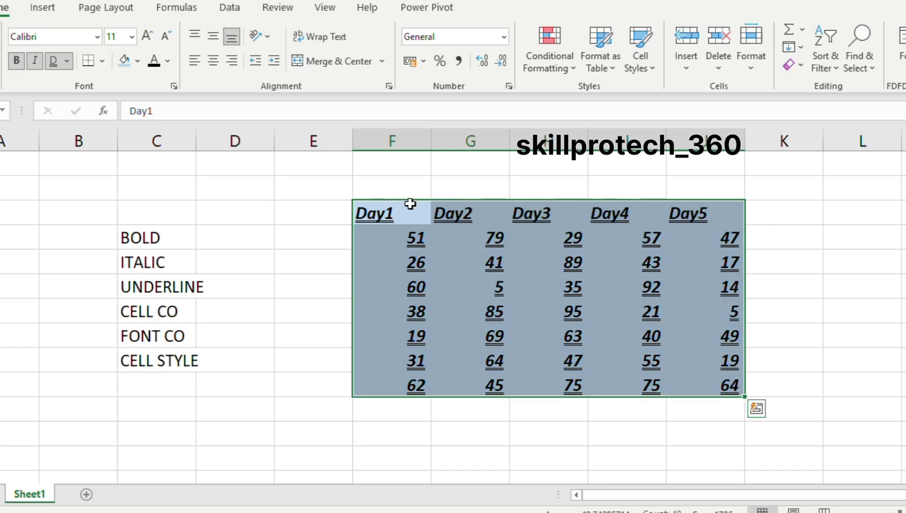
{"action": "left_click", "coordinate": [97, 36]}
{"action": "scroll", "coordinate": [100, 306], "scroll_direction": "down", "scroll_amount": 2}
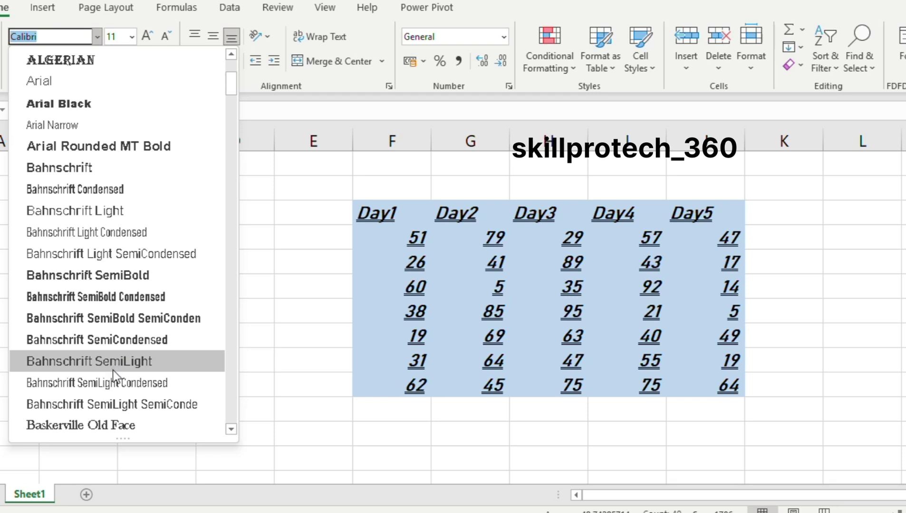
{"action": "left_click", "coordinate": [110, 229]}
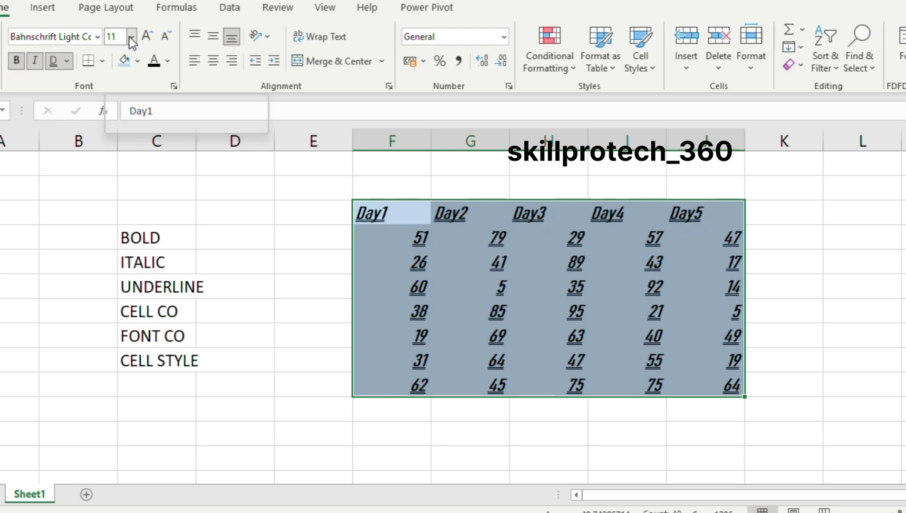
- Add the label FONT SIZE below CELL STYLE in column C
{"action": "left_click", "coordinate": [170, 395]}
{"action": "type", "text": "FONR"}
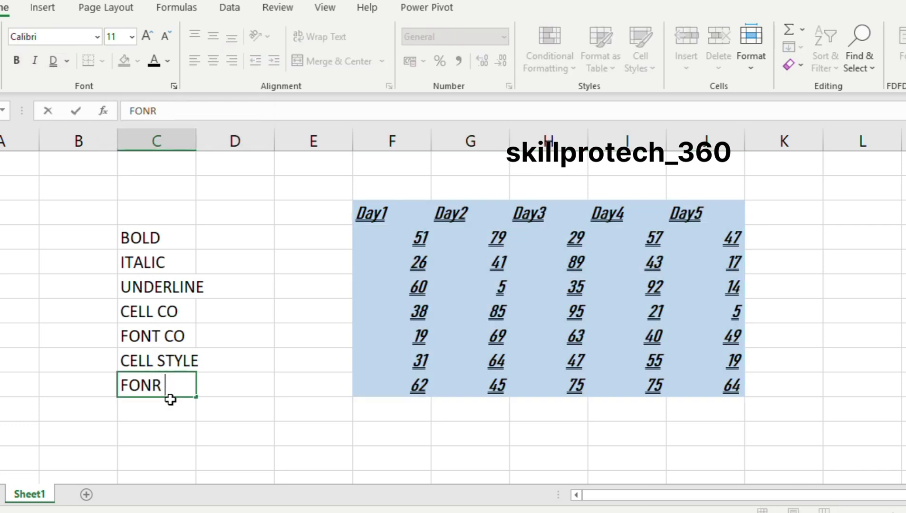
{"action": "key", "text": "BackSpace"}
{"action": "key", "text": "BackSpace"}
{"action": "type", "text": "T"}
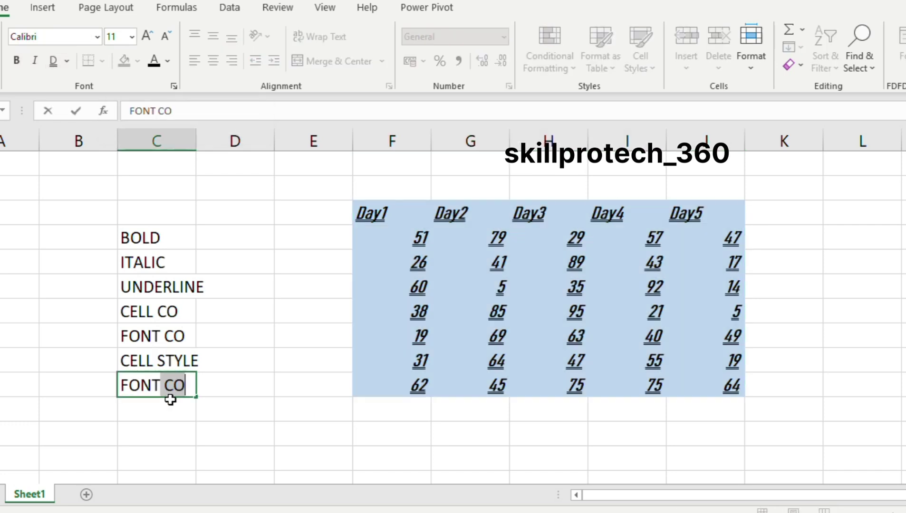
{"action": "type", "text": " SIZE"}
{"action": "key", "text": "Return"}
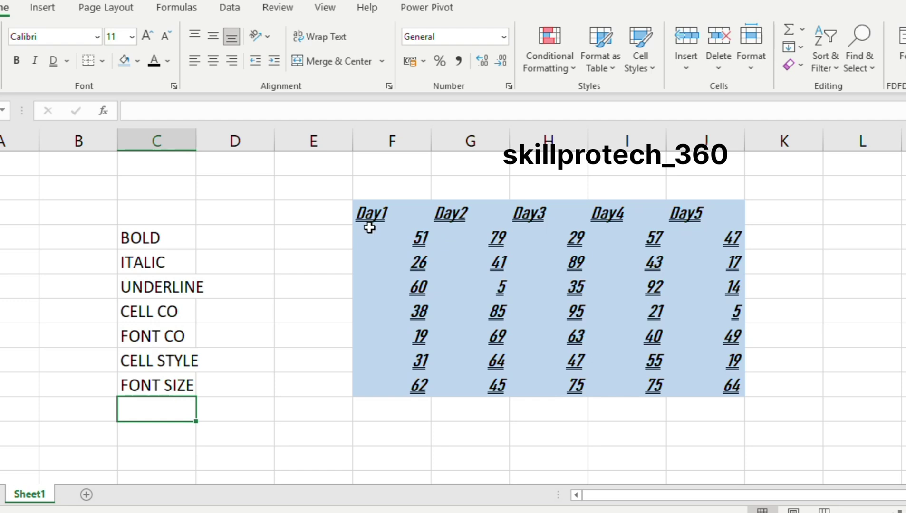
- Set the font size of the entire Day1 to Day5 table to 9
{"action": "left_click", "coordinate": [378, 215]}
{"action": "key", "text": "ctrl+shift+Right"}
{"action": "key", "text": "ctrl+shift+Down"}
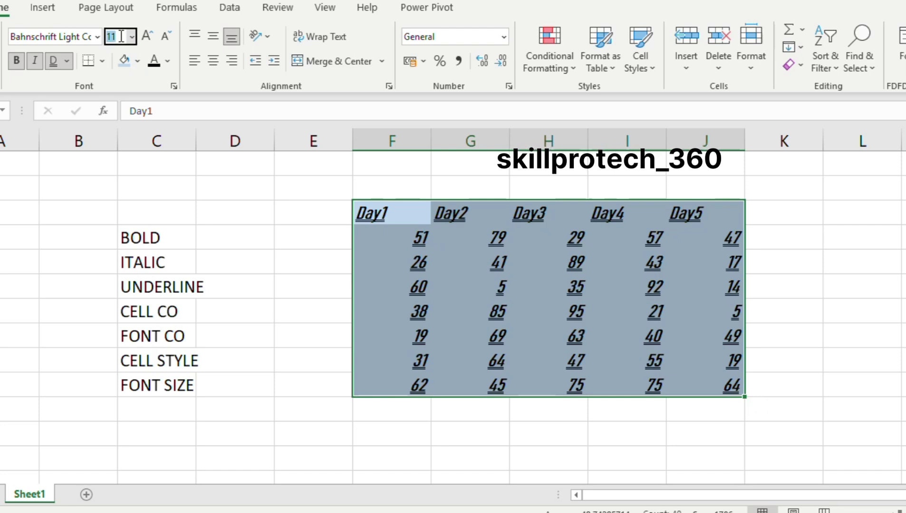
{"action": "type", "text": "9"}
{"action": "key", "text": "Return"}
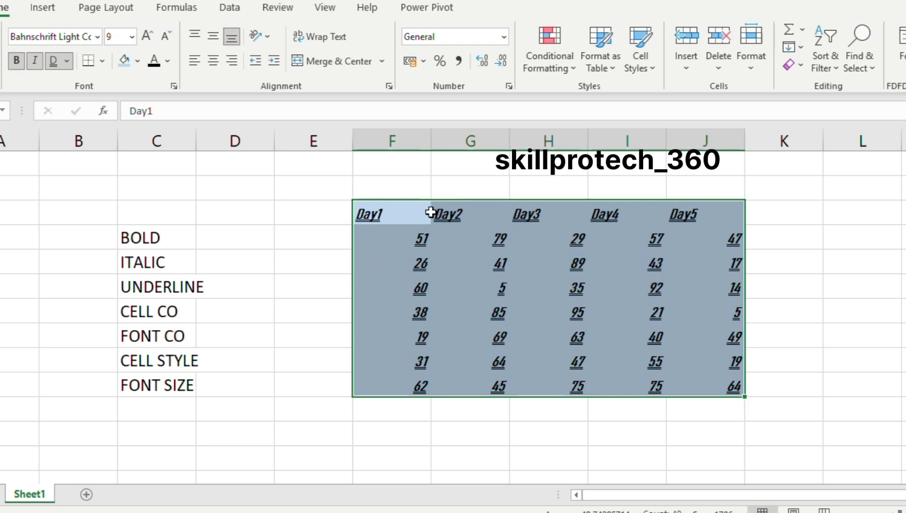
- Enlarge the Day1 to Day5 table's font size to 24 and reduce it to the preset size 10
{"action": "left_click", "coordinate": [110, 37]}
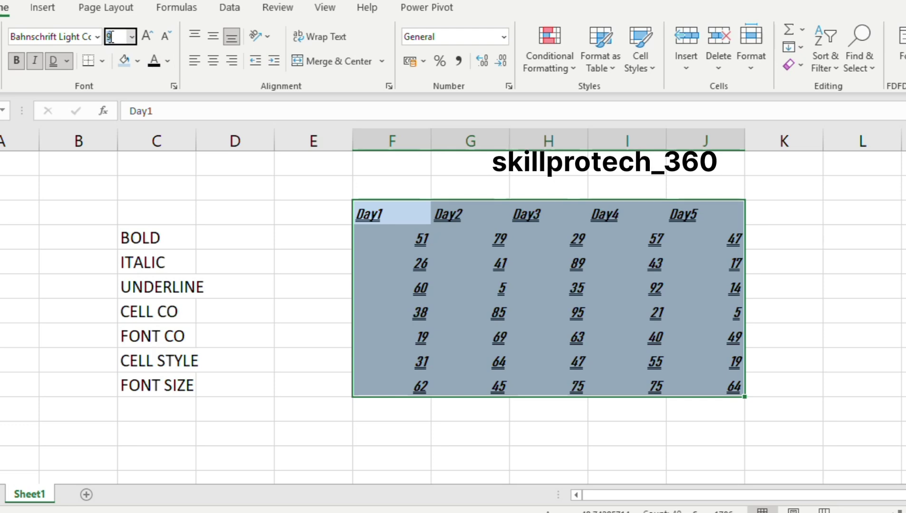
{"action": "type", "text": "24"}
{"action": "key", "text": "Return"}
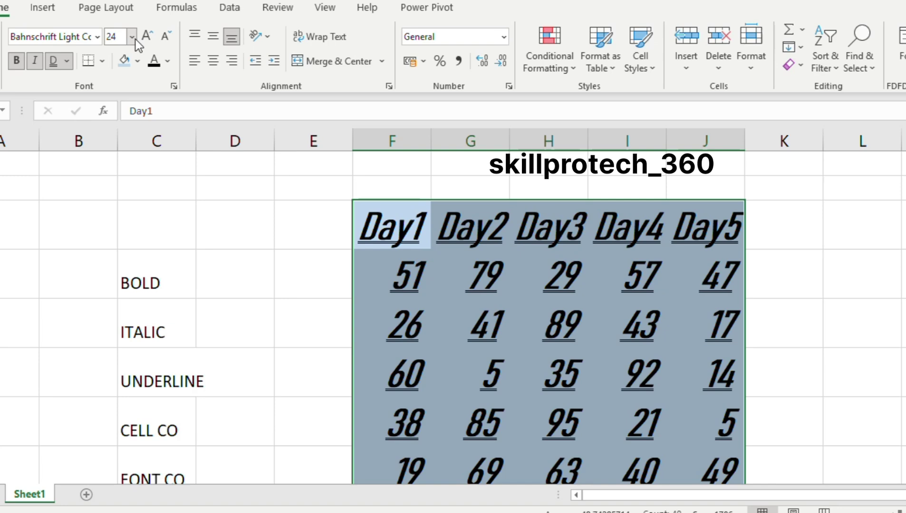
{"action": "left_click", "coordinate": [135, 39]}
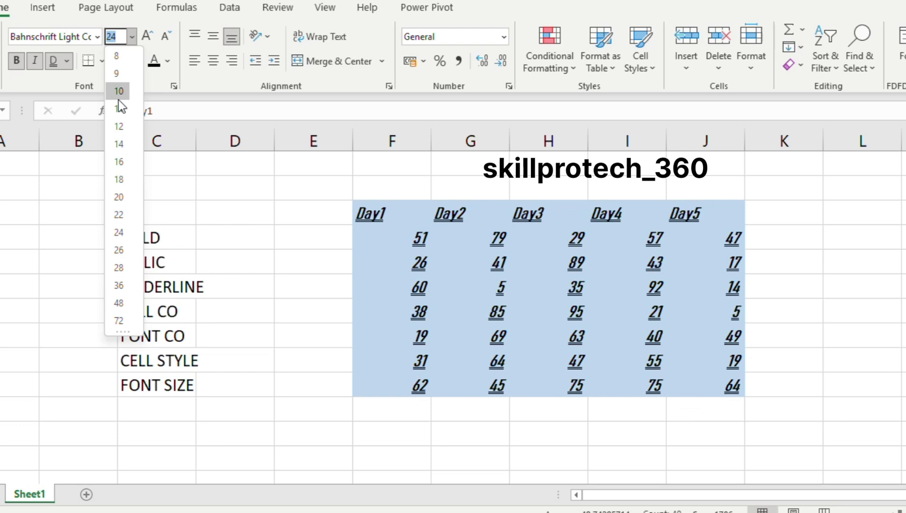
{"action": "left_click", "coordinate": [118, 99]}
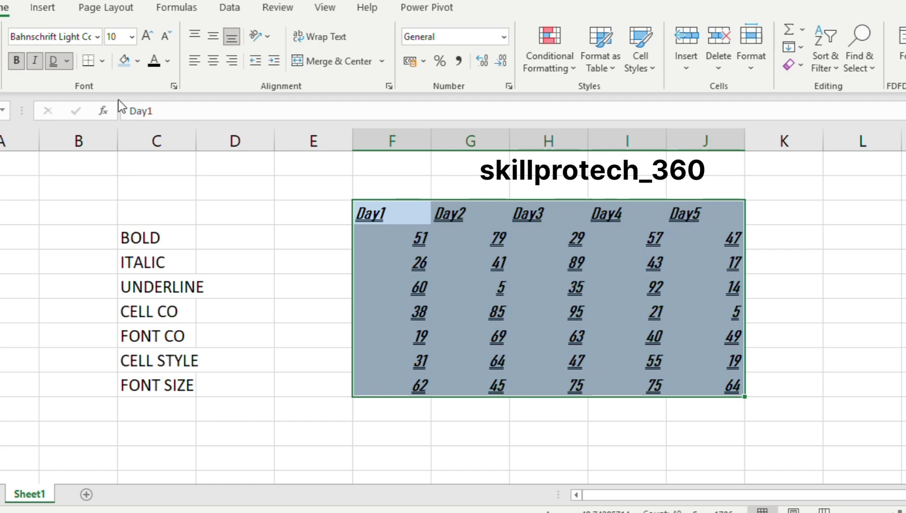
- Increase the Day1 to Day5 table's font size one increment at a time up to 26
{"action": "left_click", "coordinate": [148, 37]}
{"action": "left_click", "coordinate": [147, 36]}
{"action": "left_click", "coordinate": [148, 36]}
{"action": "left_click", "coordinate": [148, 36]}
{"action": "left_click", "coordinate": [147, 36]}
{"action": "left_click", "coordinate": [148, 36]}
{"action": "left_click", "coordinate": [147, 36]}
{"action": "left_click", "coordinate": [148, 36]}
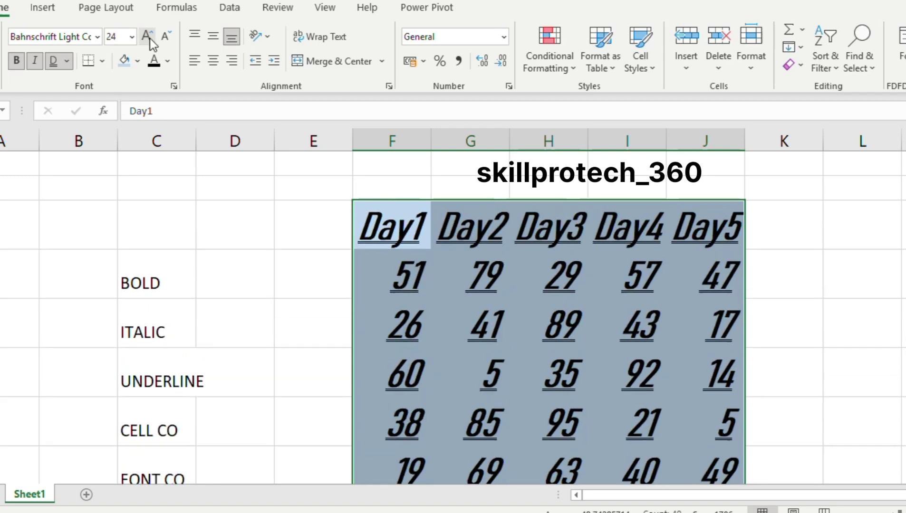
{"action": "left_click", "coordinate": [150, 38]}
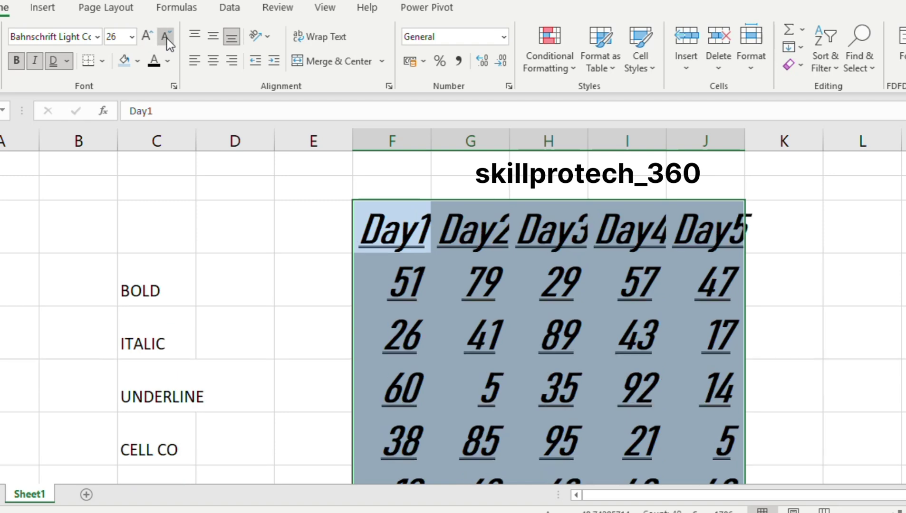
- Decrease the Day1 to Day5 table's font size one increment at a time down to 9
{"action": "left_click", "coordinate": [167, 38]}
{"action": "left_click", "coordinate": [166, 38]}
{"action": "left_click", "coordinate": [167, 38]}
{"action": "left_click", "coordinate": [166, 38]}
{"action": "left_click", "coordinate": [167, 38]}
{"action": "left_click", "coordinate": [166, 38]}
{"action": "left_click", "coordinate": [166, 38]}
{"action": "left_click", "coordinate": [167, 38]}
{"action": "left_click", "coordinate": [167, 39]}
{"action": "left_click", "coordinate": [167, 38]}
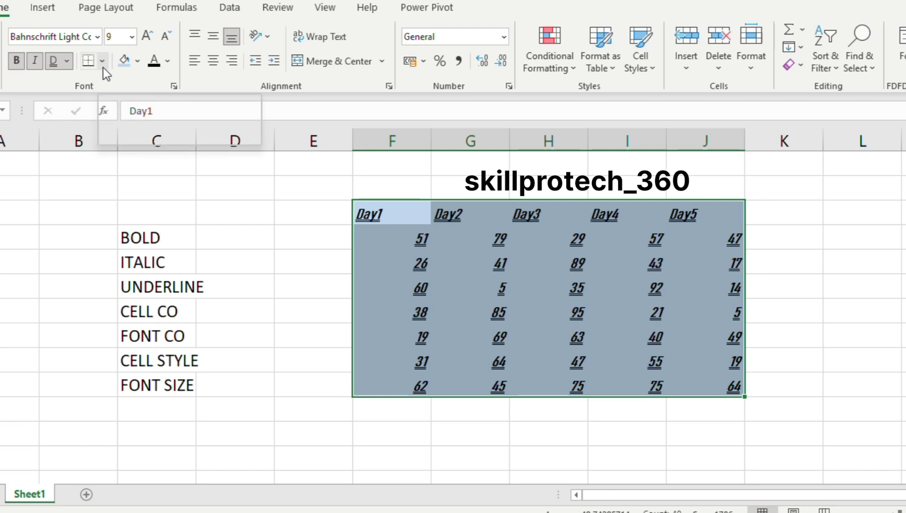
- Try a bottom border on the entire Day1 to Day5 table
{"action": "left_click", "coordinate": [103, 67]}
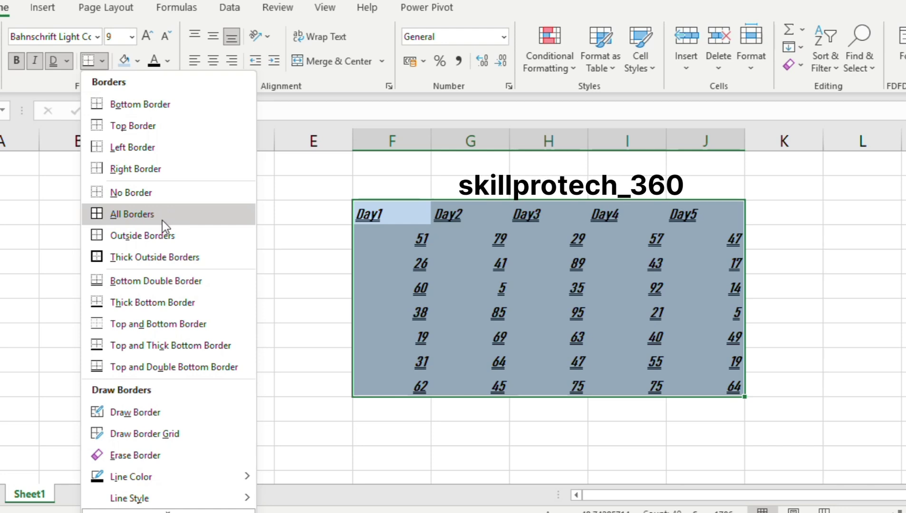
{"action": "left_click", "coordinate": [407, 207]}
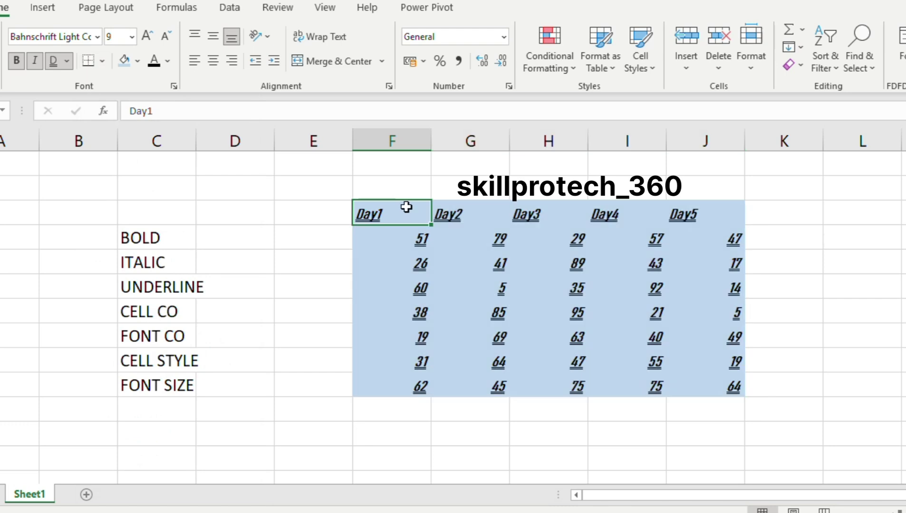
{"action": "key", "text": "ctrl+a"}
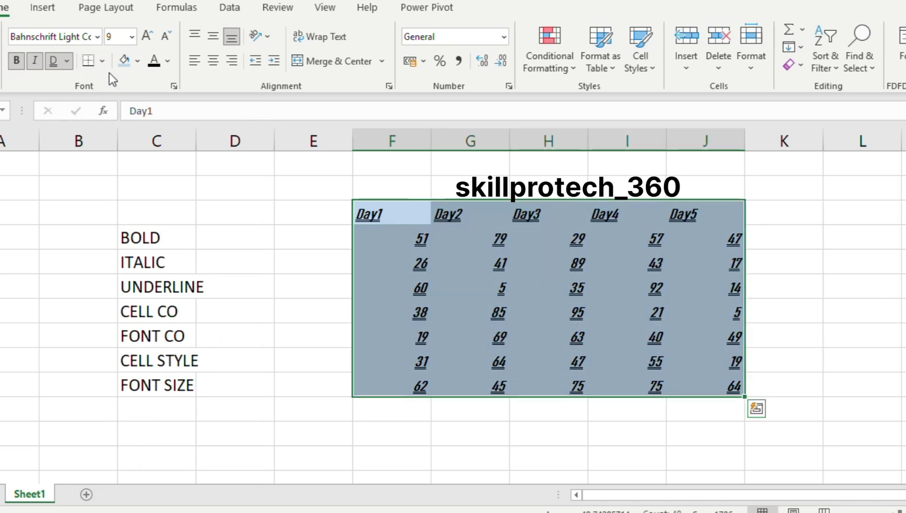
{"action": "left_click", "coordinate": [100, 66]}
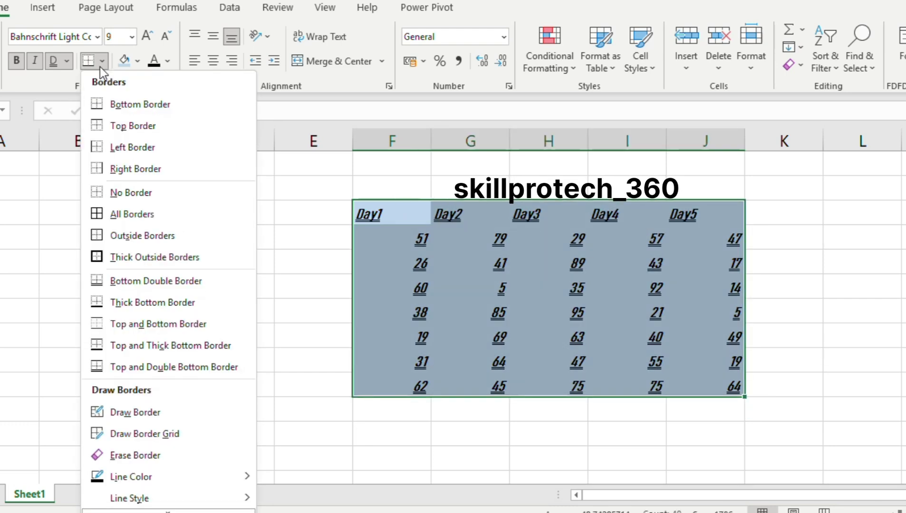
{"action": "left_click", "coordinate": [125, 104]}
{"action": "left_click", "coordinate": [170, 215]}
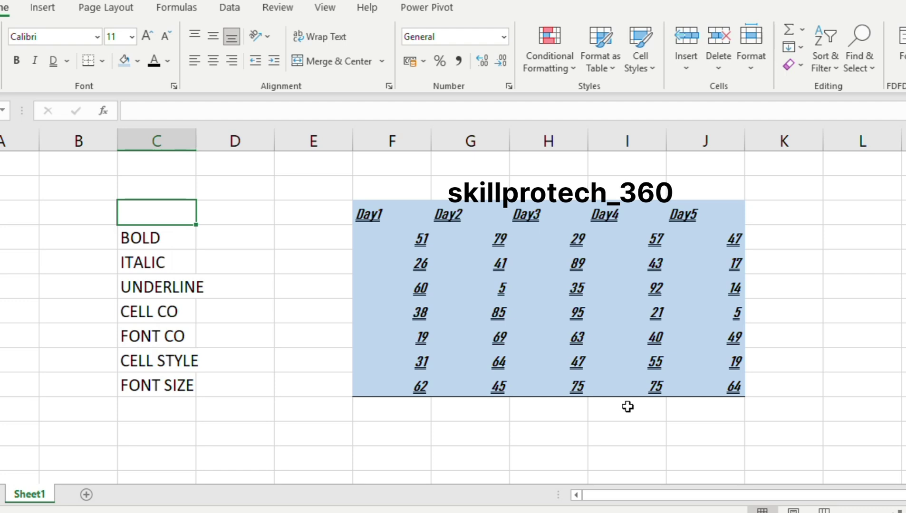
- Try a top border on the entire Day1 to Day5 table and undo it
{"action": "left_click", "coordinate": [392, 206]}
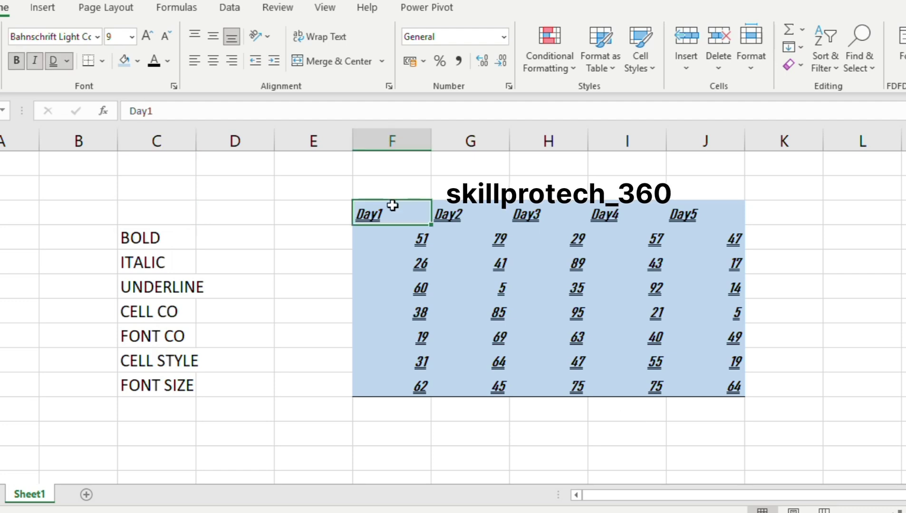
{"action": "key", "text": "ctrl+a"}
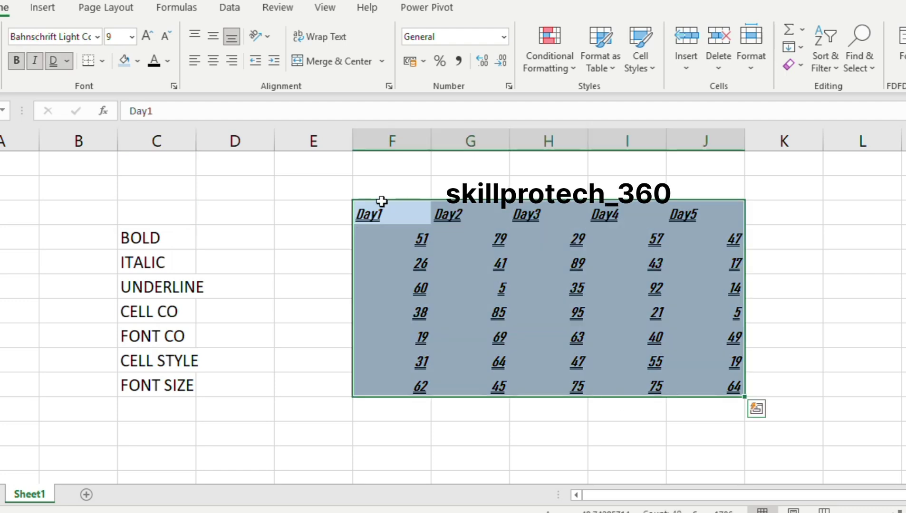
{"action": "left_click", "coordinate": [102, 61]}
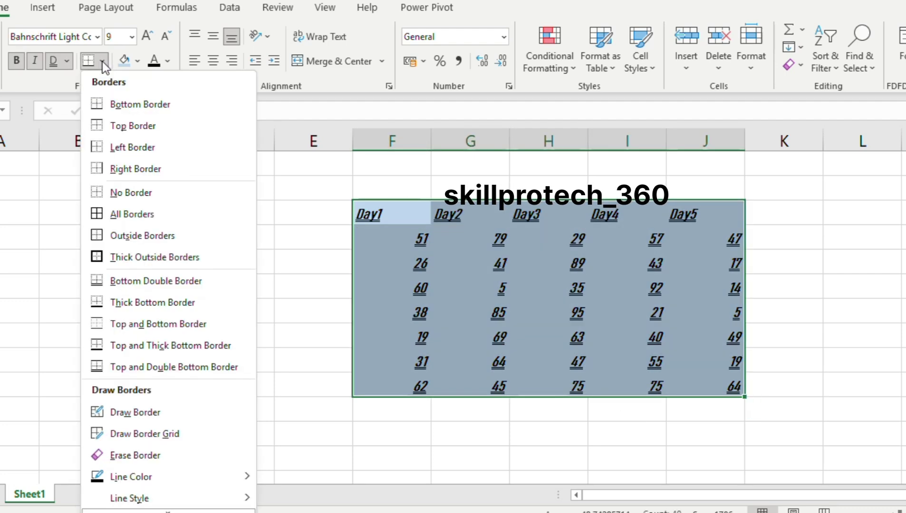
{"action": "left_click", "coordinate": [130, 126]}
{"action": "left_click", "coordinate": [261, 326]}
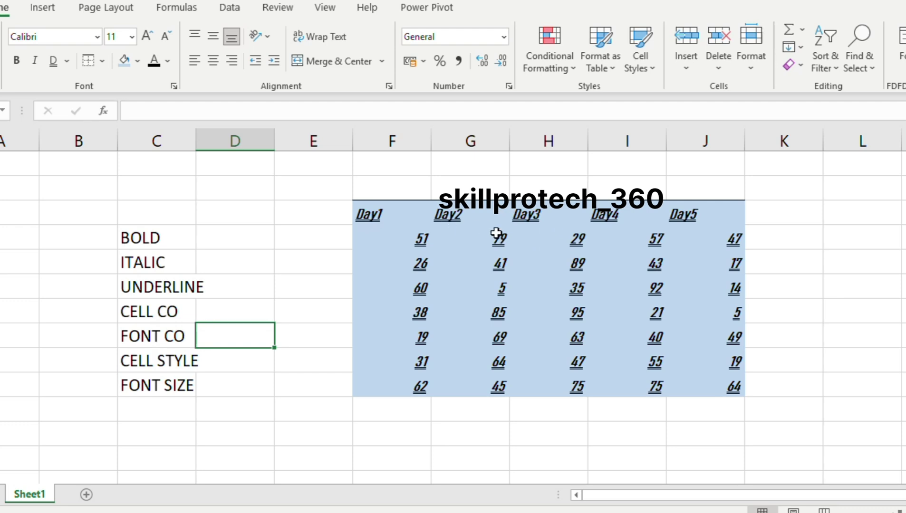
{"action": "key", "text": "ctrl+z"}
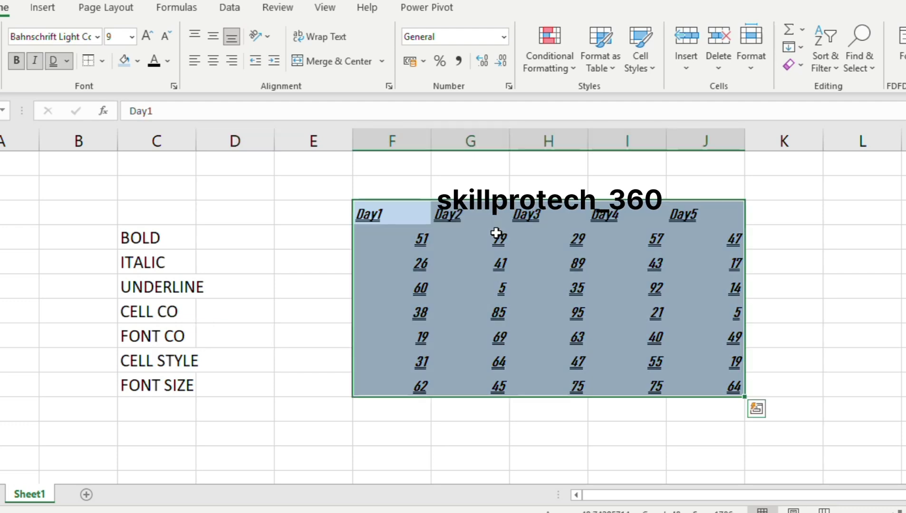
- Try a left border on the Day1 to Day5 table and undo it
{"action": "left_click", "coordinate": [103, 62]}
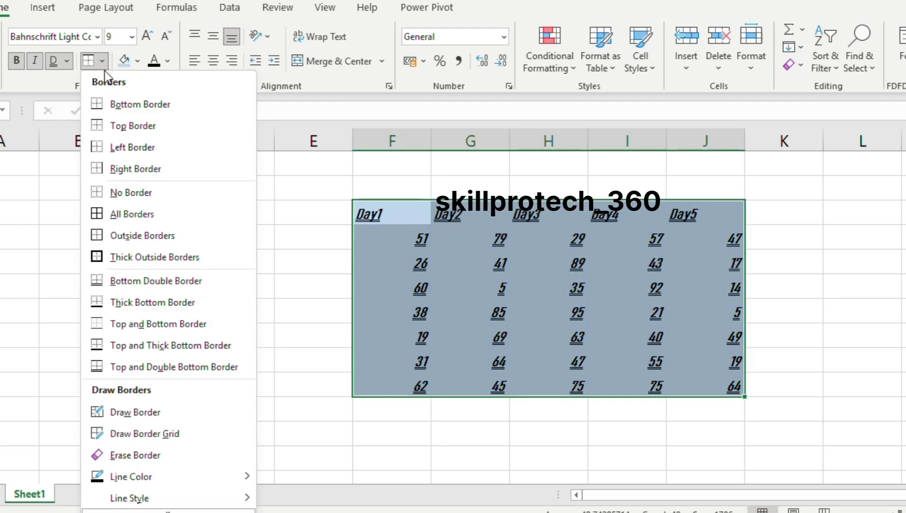
{"action": "left_click", "coordinate": [142, 147]}
{"action": "left_click", "coordinate": [235, 237]}
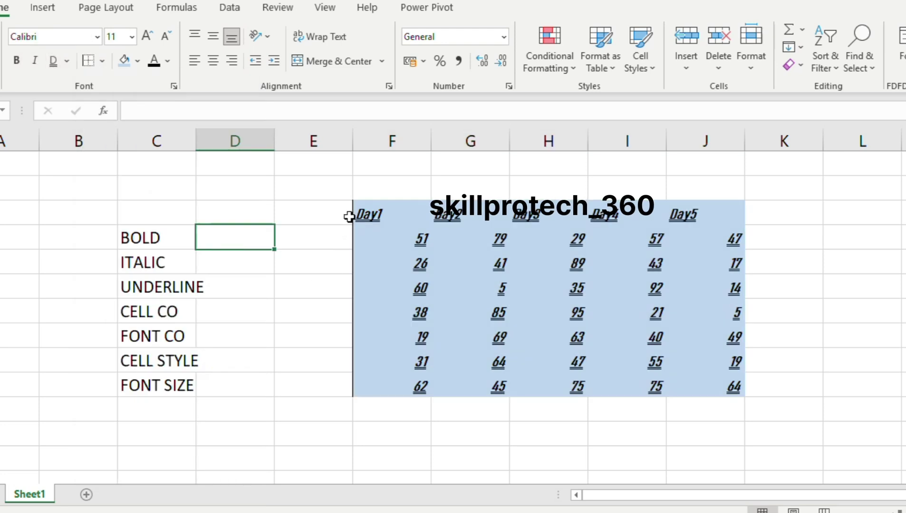
{"action": "key", "text": "ctrl+z"}
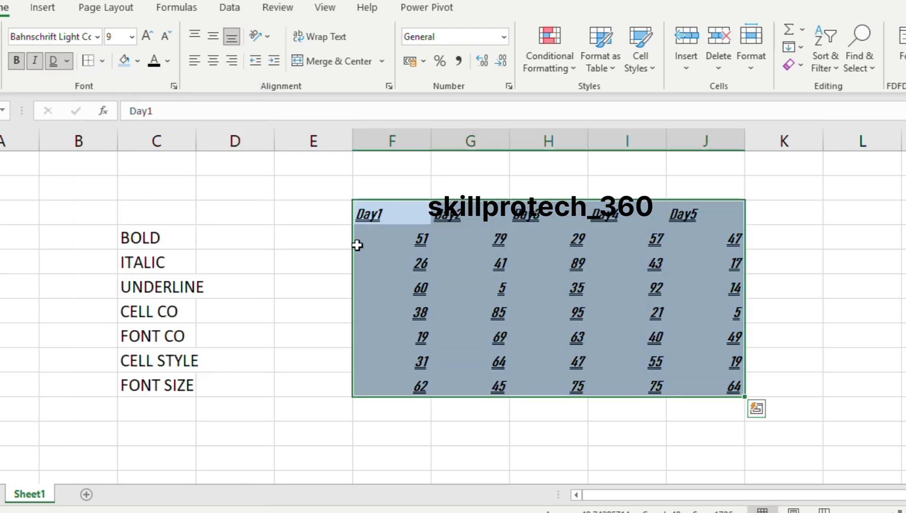
- Try a right border on the Day1 to Day5 table
{"action": "left_click", "coordinate": [102, 62]}
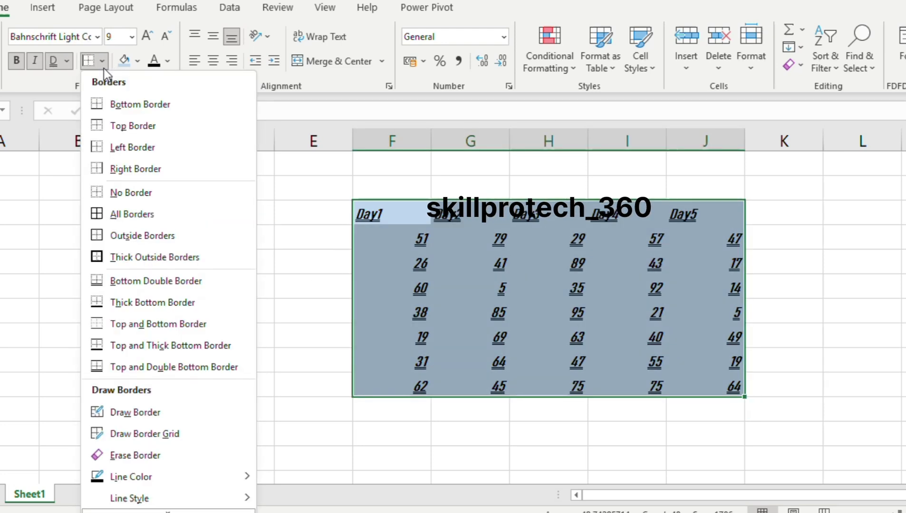
{"action": "left_click", "coordinate": [134, 169]}
{"action": "left_click", "coordinate": [209, 241]}
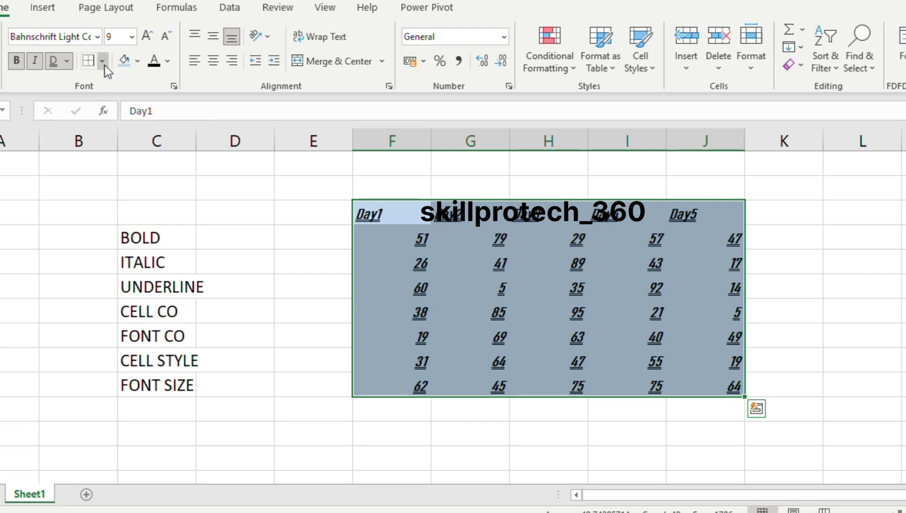
- Apply All Borders to every cell of the Day1 to Day5 table
{"action": "left_click", "coordinate": [105, 65]}
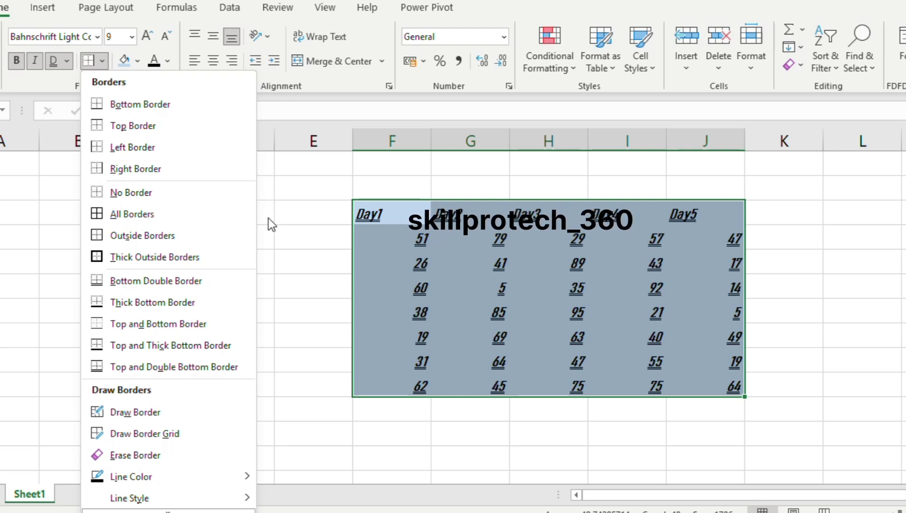
{"action": "left_click", "coordinate": [314, 214]}
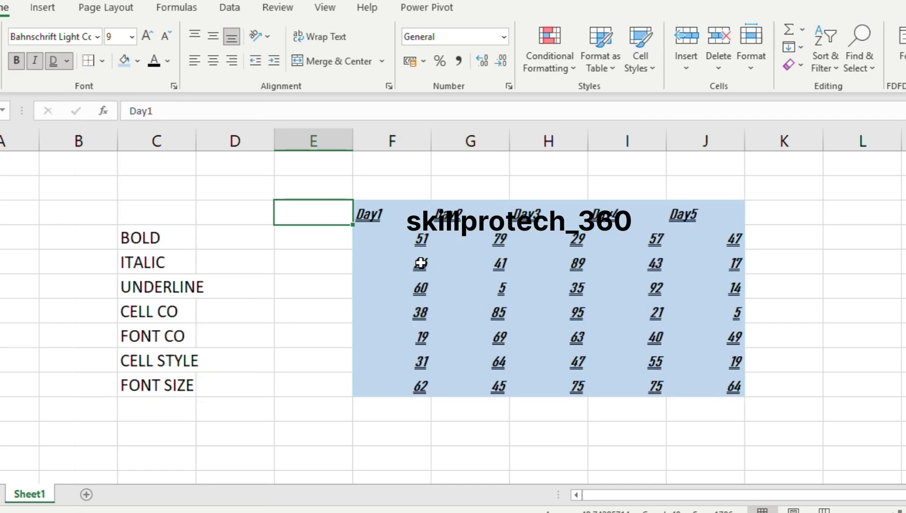
{"action": "key", "text": "Right"}
{"action": "key", "text": "ctrl+a"}
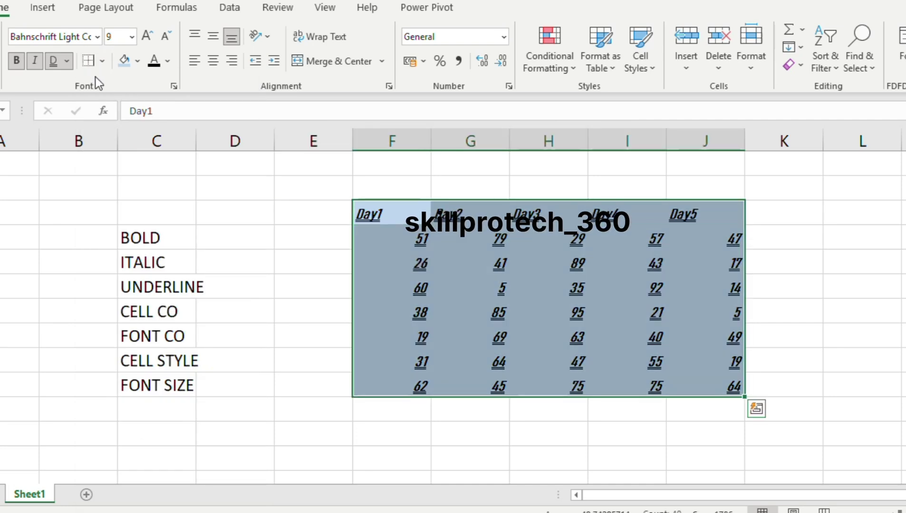
{"action": "left_click", "coordinate": [102, 62]}
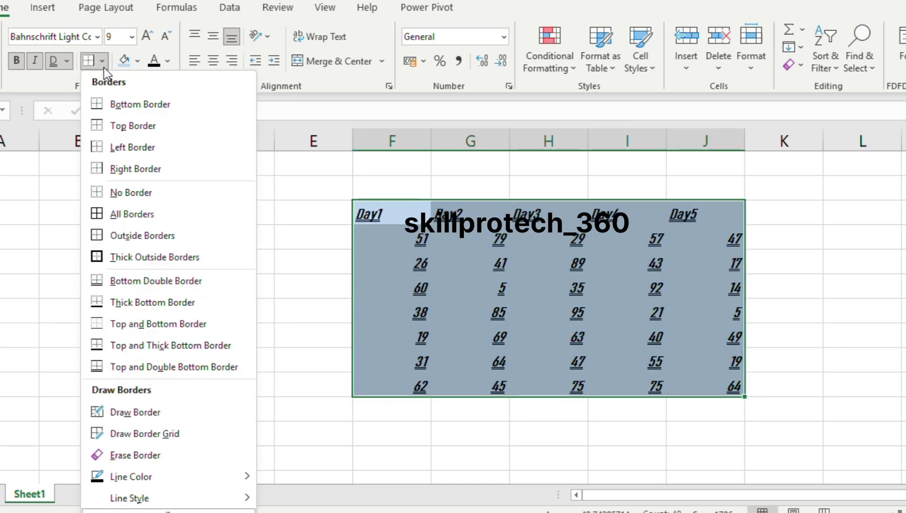
{"action": "left_click", "coordinate": [131, 213]}
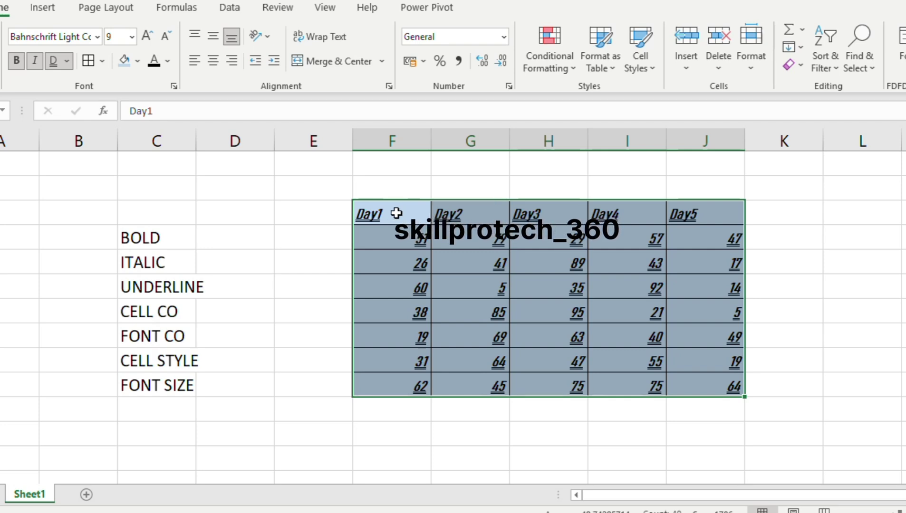
- Remove the Day1 to Day5 table's borders with No Border and apply All Borders again
{"action": "left_click", "coordinate": [101, 61]}
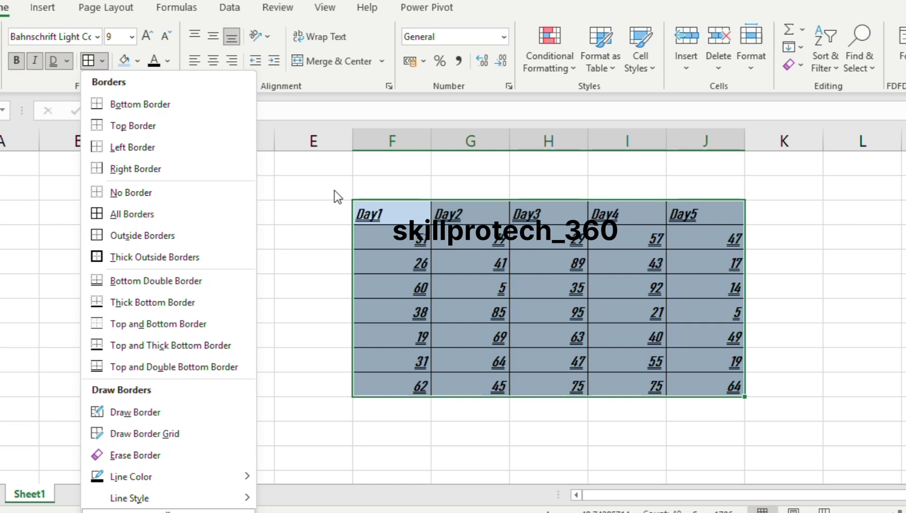
{"action": "left_click", "coordinate": [172, 192]}
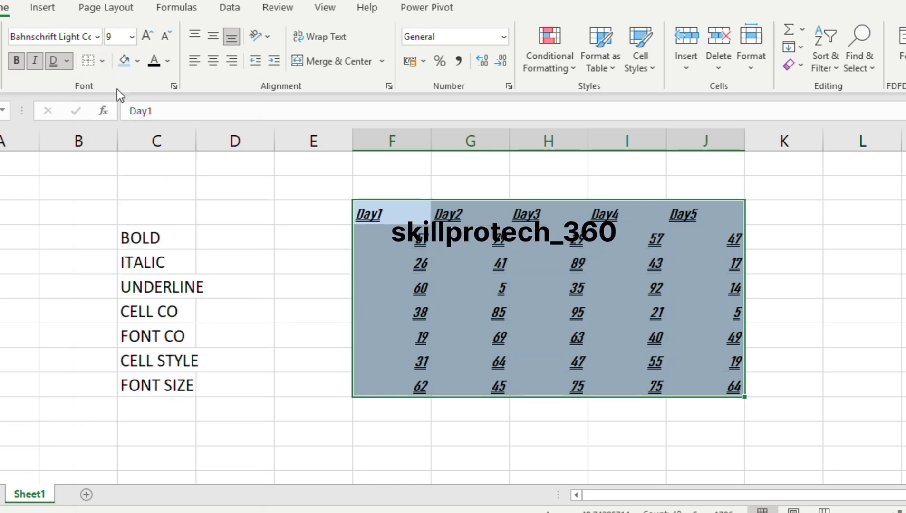
{"action": "left_click", "coordinate": [105, 65]}
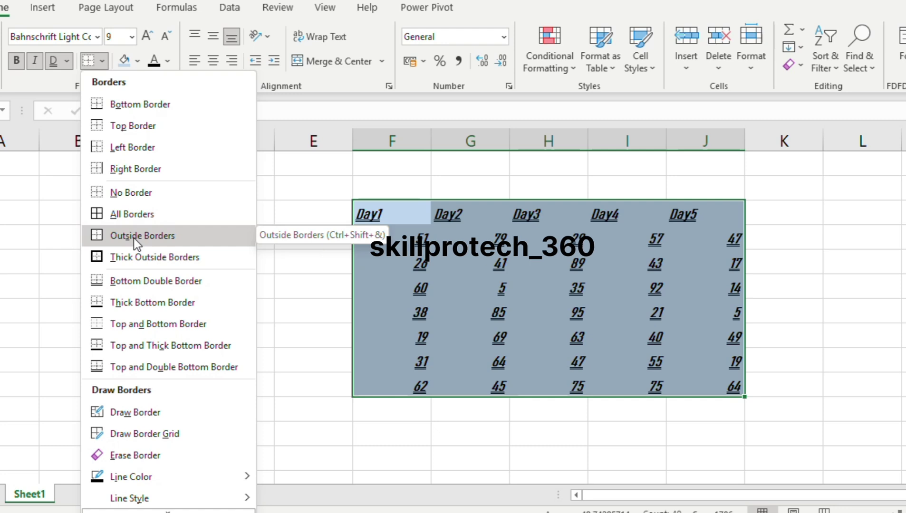
{"action": "left_click", "coordinate": [128, 214]}
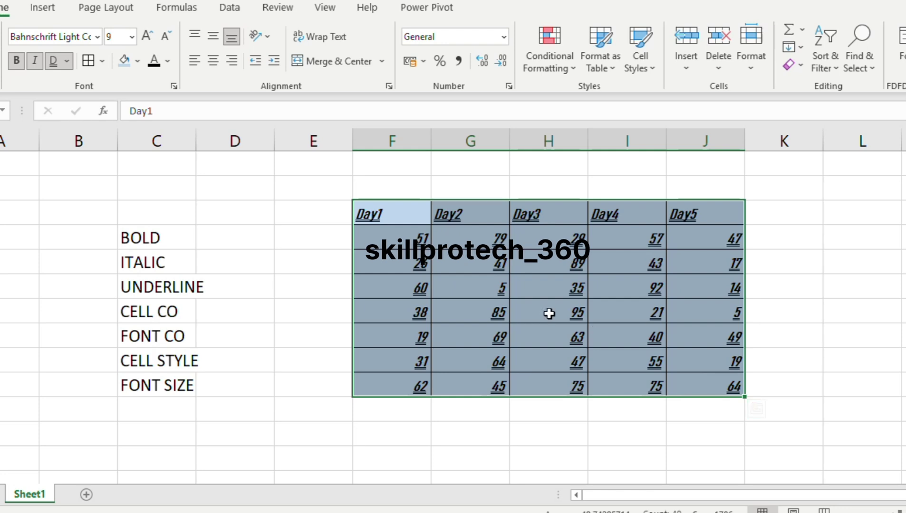
- Apply Outside Borders around the Day1 to Day5 table and deselect it
{"action": "left_click", "coordinate": [101, 61]}
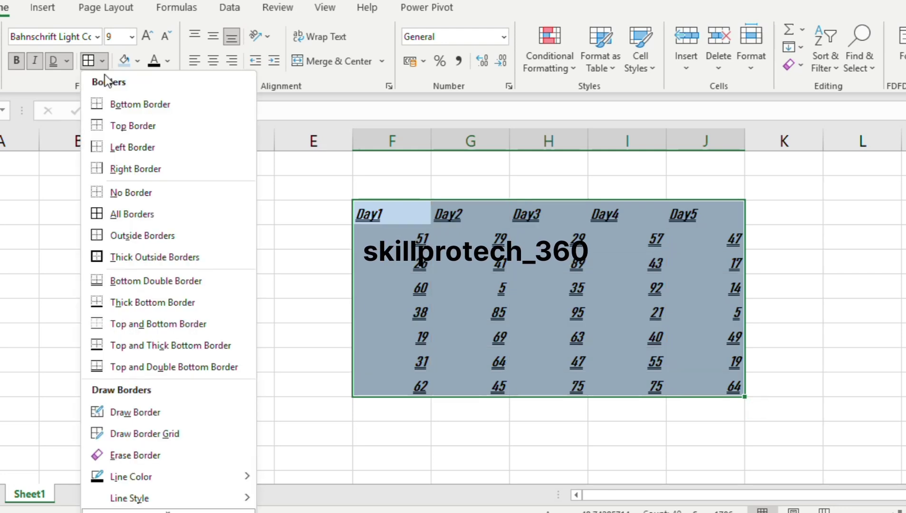
{"action": "left_click", "coordinate": [135, 237]}
{"action": "left_click", "coordinate": [285, 271]}
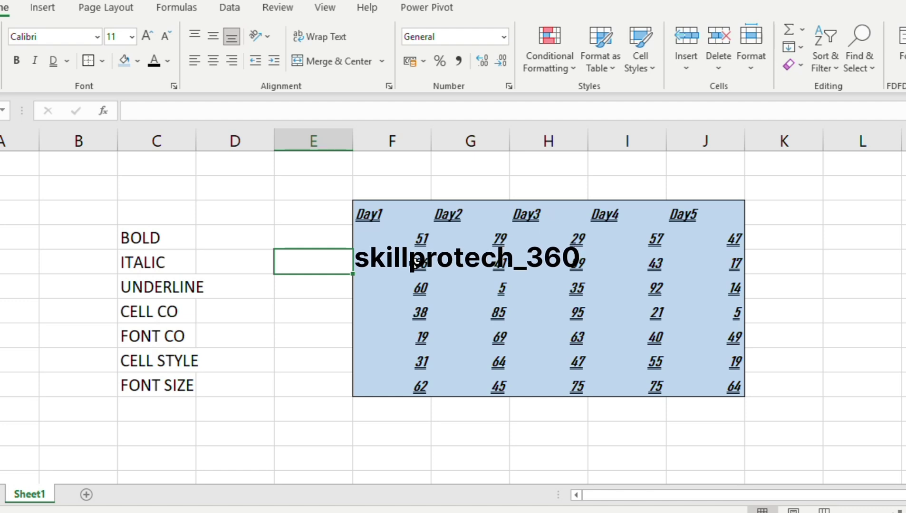
- Select the Day1 to Day5 table, reapply Outside Borders and undo that border change
{"action": "left_click_drag", "start_coordinate": [412, 213], "coordinate": [711, 383]}
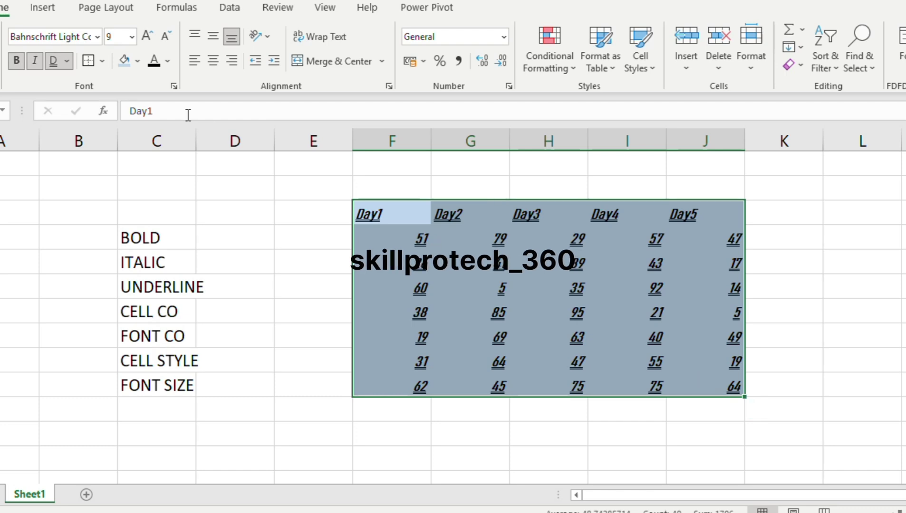
{"action": "left_click", "coordinate": [103, 61]}
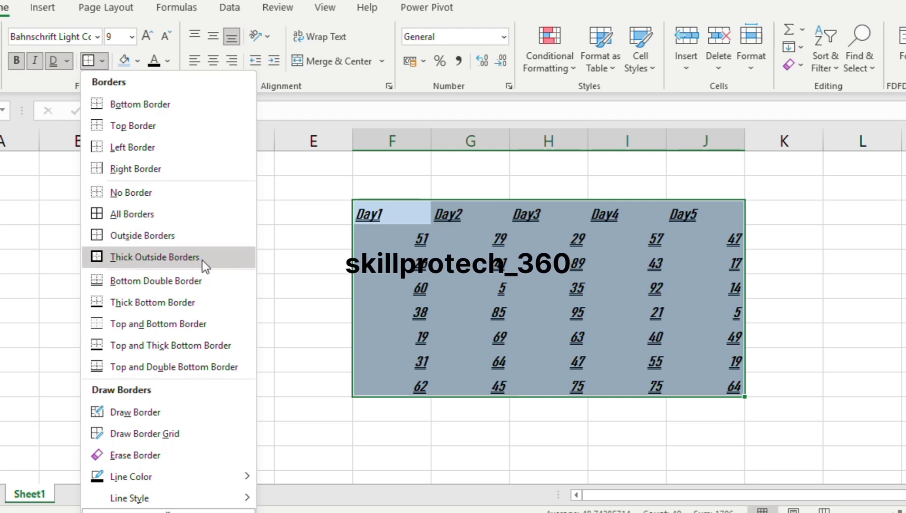
{"action": "left_click", "coordinate": [180, 237]}
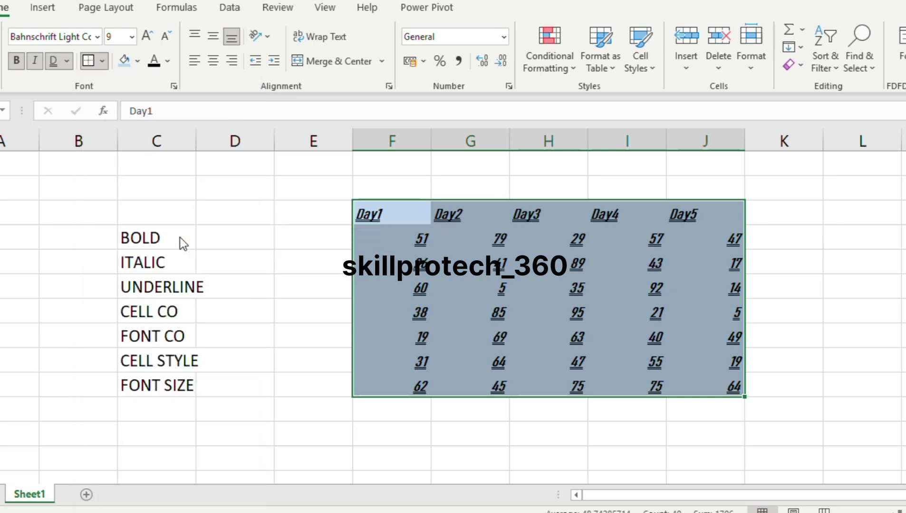
{"action": "left_click", "coordinate": [226, 334]}
{"action": "key", "text": "ctrl+z"}
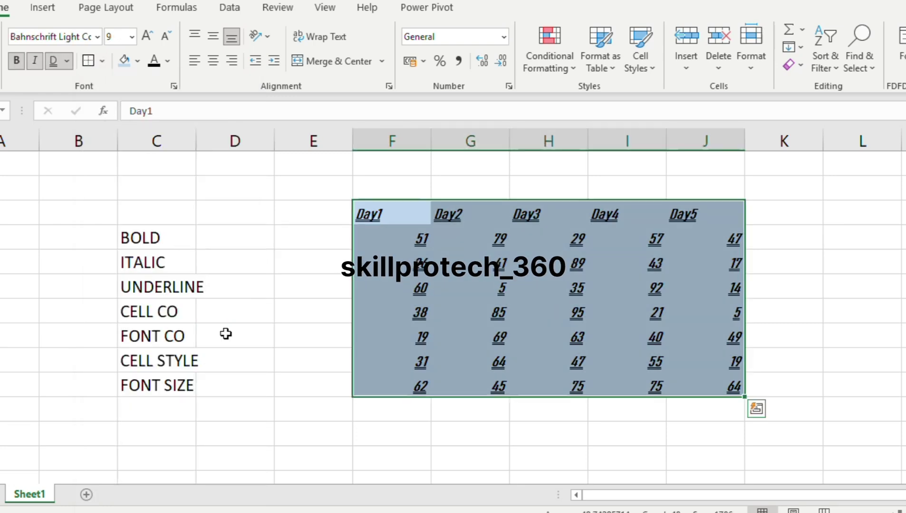
- Apply Thick Outside Borders around the Day1 to Day5 table and switch it back to thin Outside Borders
{"action": "left_click", "coordinate": [102, 60]}
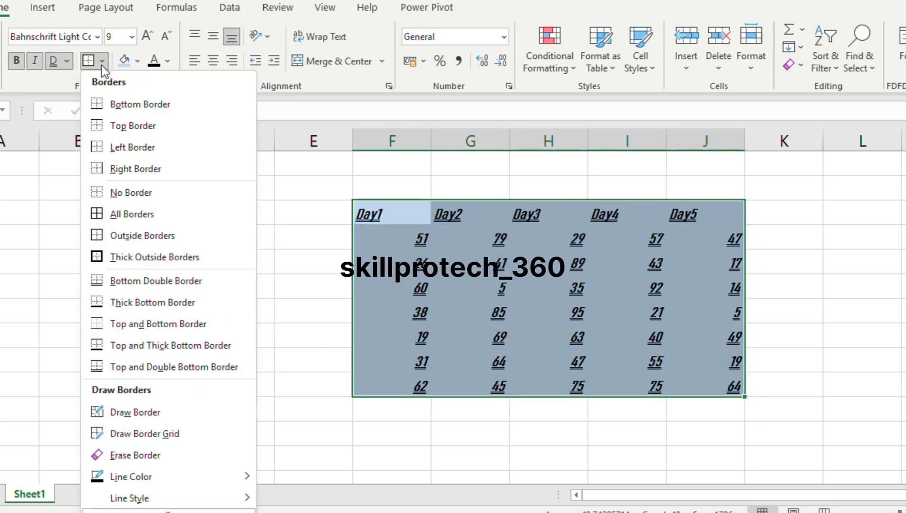
{"action": "left_click", "coordinate": [140, 254]}
{"action": "left_click", "coordinate": [228, 195]}
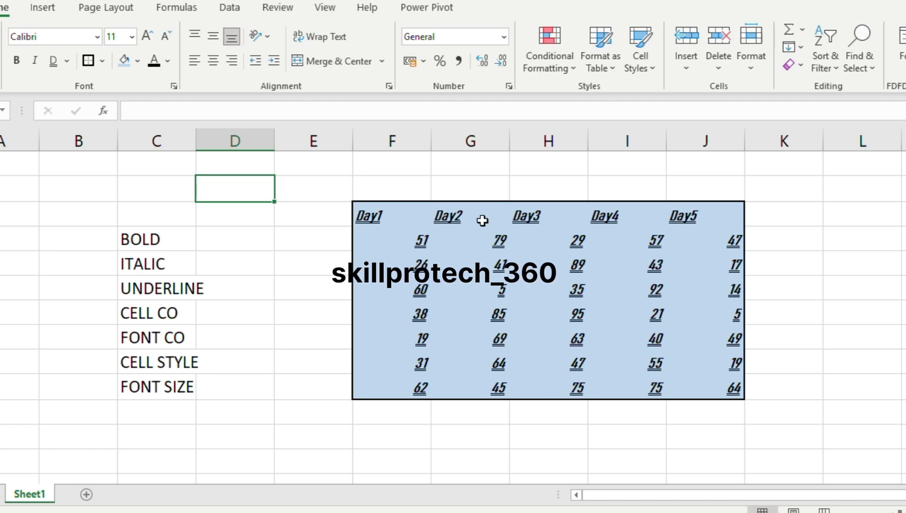
{"action": "left_click", "coordinate": [105, 60]}
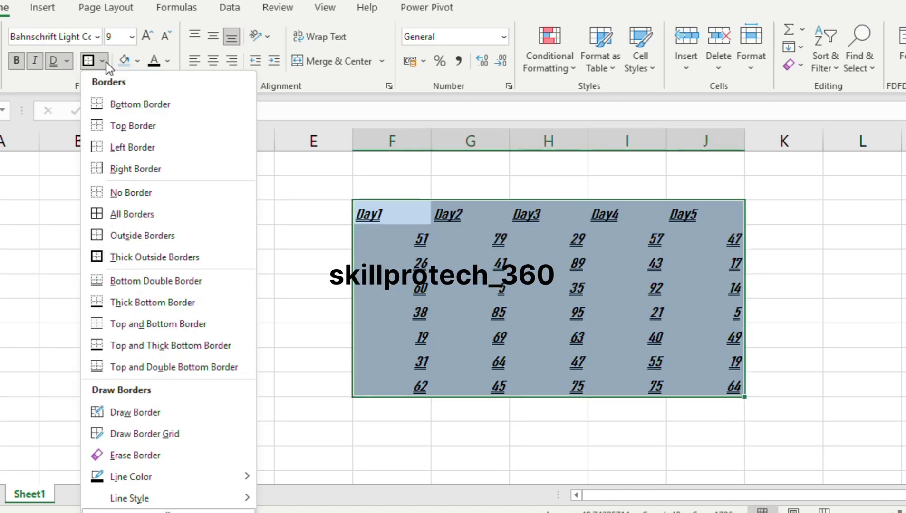
{"action": "left_click", "coordinate": [145, 237]}
{"action": "left_click", "coordinate": [246, 261]}
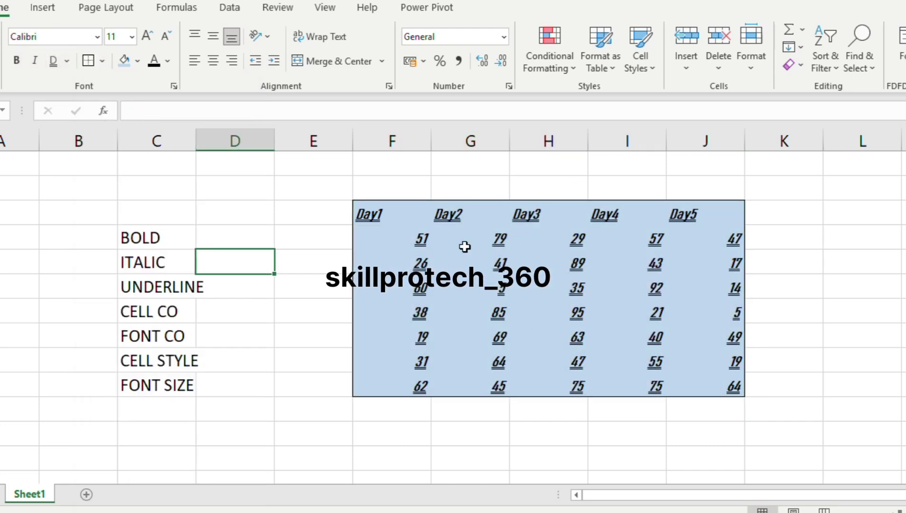
- Try Thick Outside Borders around the whole Day1 to Day5 table again and undo it
{"action": "left_click", "coordinate": [393, 211]}
{"action": "key", "text": "ctrl+a"}
{"action": "left_click", "coordinate": [101, 61]}
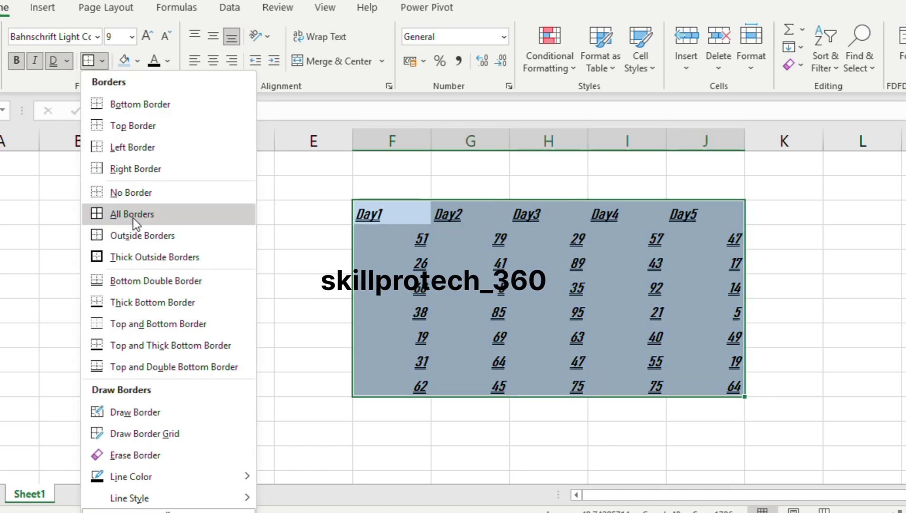
{"action": "left_click", "coordinate": [143, 258]}
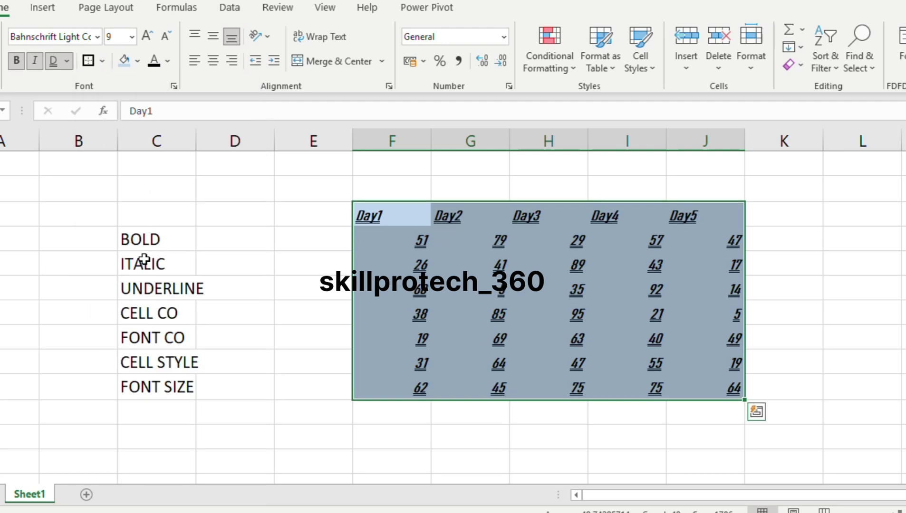
{"action": "left_click", "coordinate": [263, 289]}
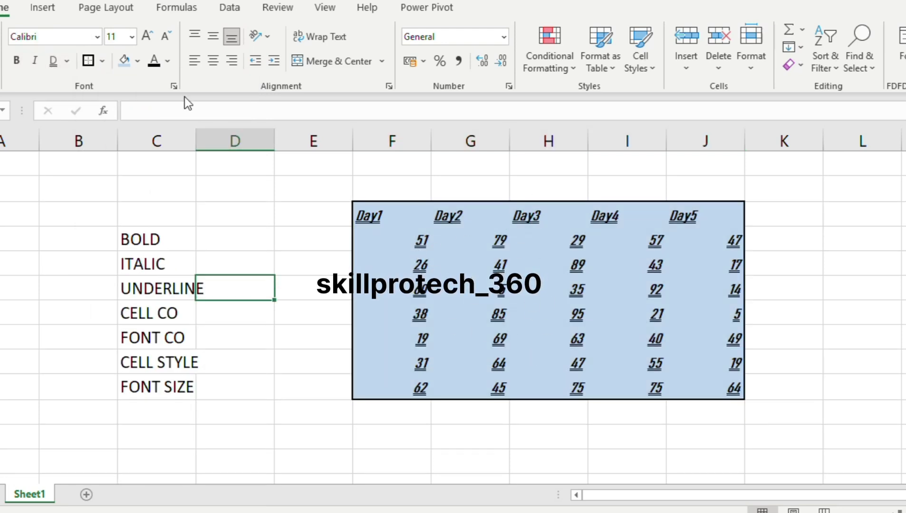
{"action": "left_click", "coordinate": [101, 62]}
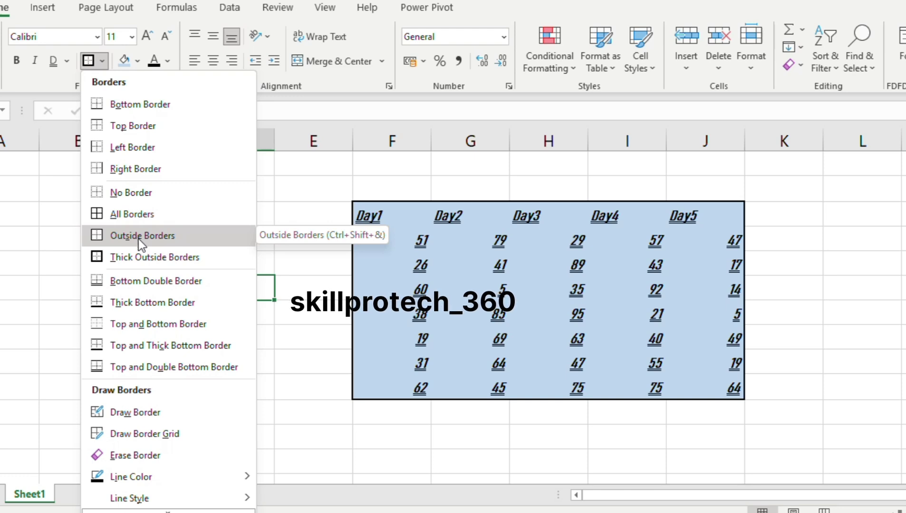
{"action": "left_click", "coordinate": [118, 288]}
{"action": "key", "text": "ctrl+z"}
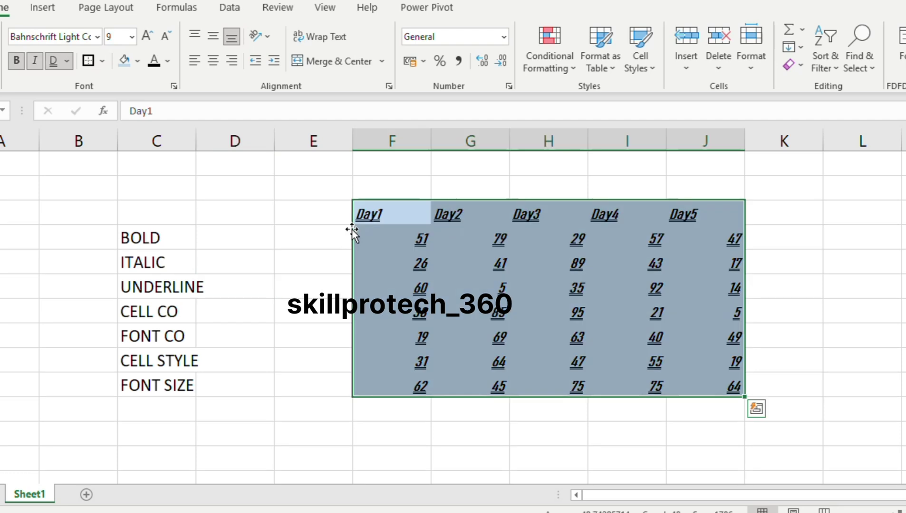
- Try a Bottom Double Border on the Day1 to Day5 table and undo it
{"action": "left_click", "coordinate": [103, 60]}
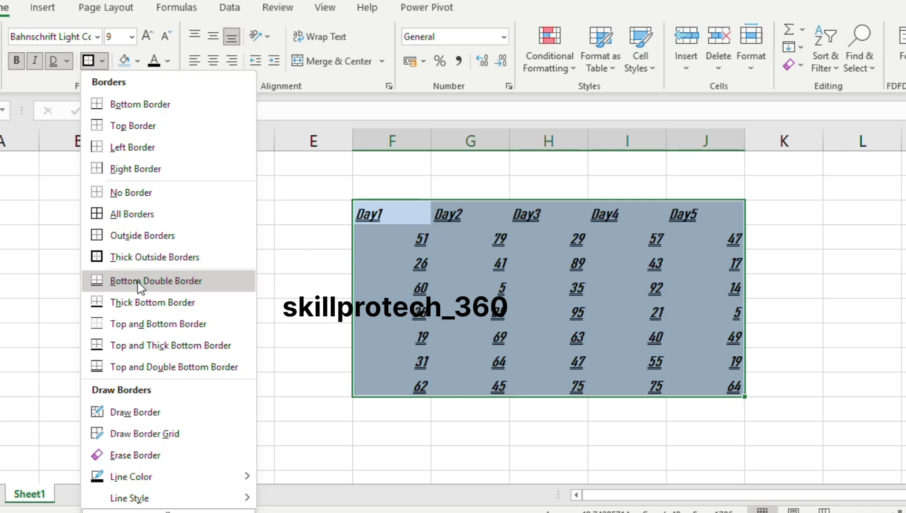
{"action": "left_click", "coordinate": [199, 282]}
{"action": "left_click", "coordinate": [237, 267]}
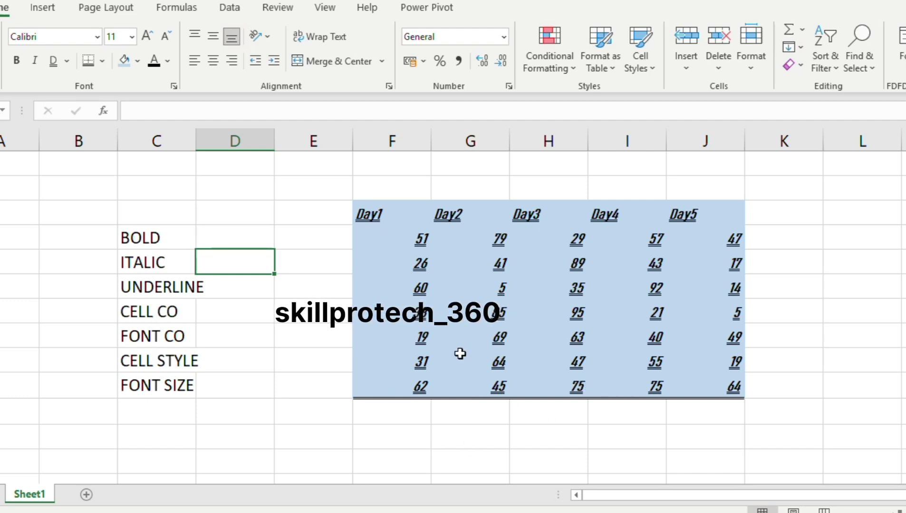
{"action": "key", "text": "ctrl+z"}
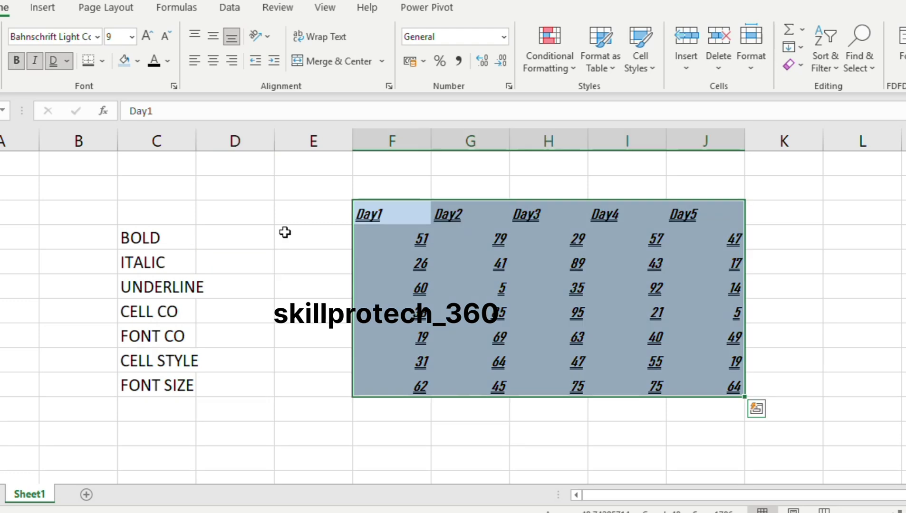
- Apply a Thick Bottom Border to the Day1 to Day5 table and deselect it
{"action": "left_click", "coordinate": [101, 61]}
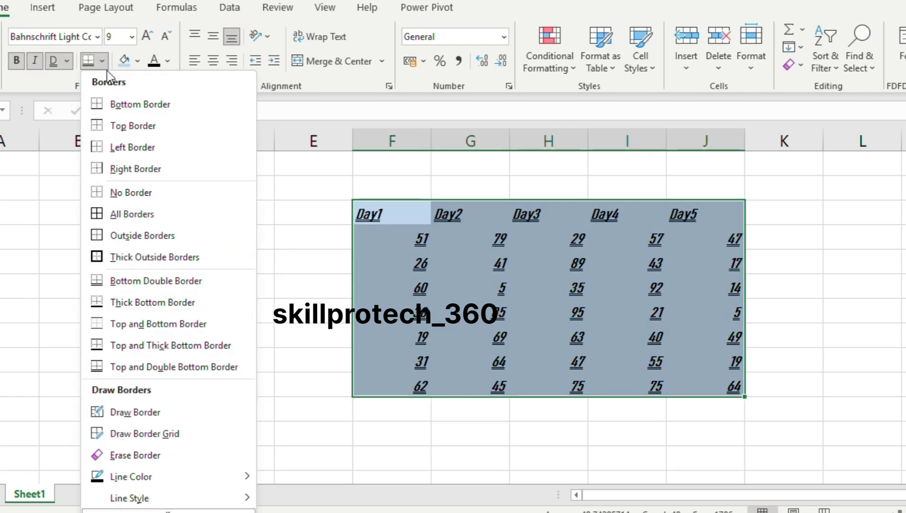
{"action": "left_click", "coordinate": [142, 306]}
{"action": "left_click", "coordinate": [236, 223]}
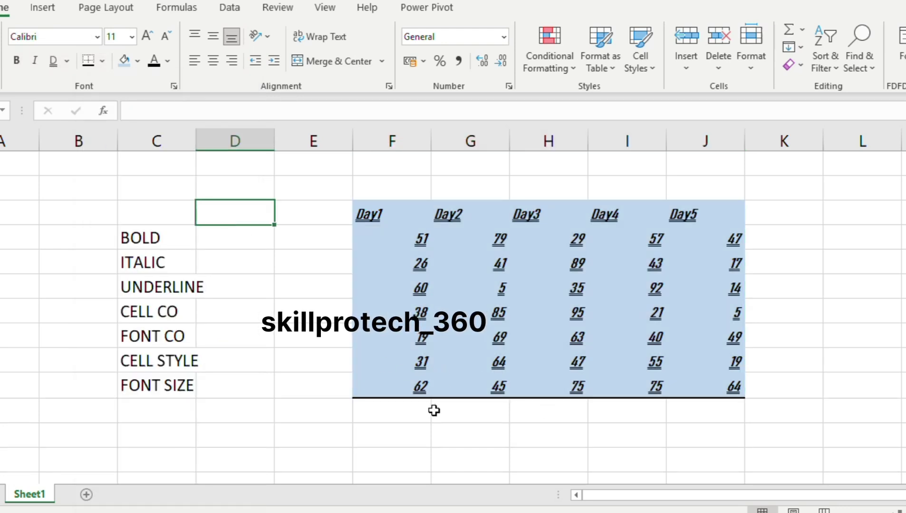
- Select the whole Day1 to Day5 table, give it a Top and Bottom Border and deselect it
{"action": "left_click", "coordinate": [374, 206]}
{"action": "key", "text": "ctrl+shift+Right"}
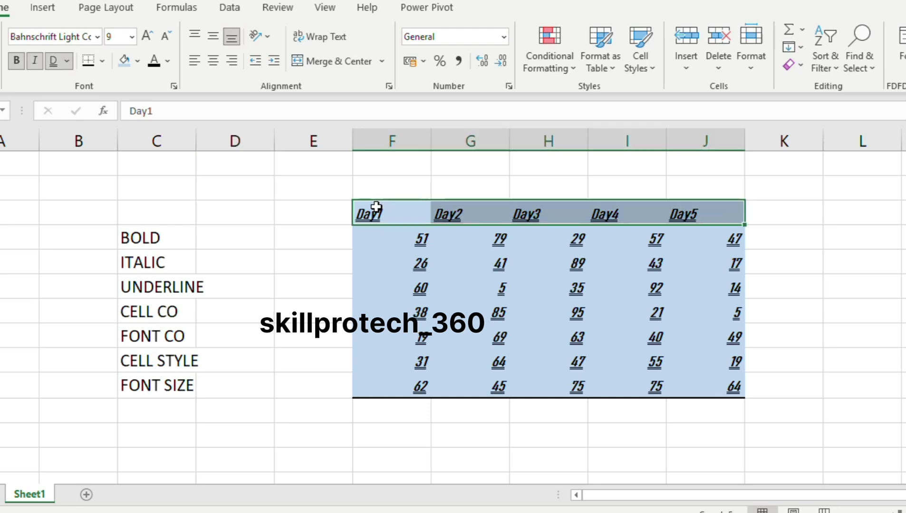
{"action": "key", "text": "ctrl+shift+Down"}
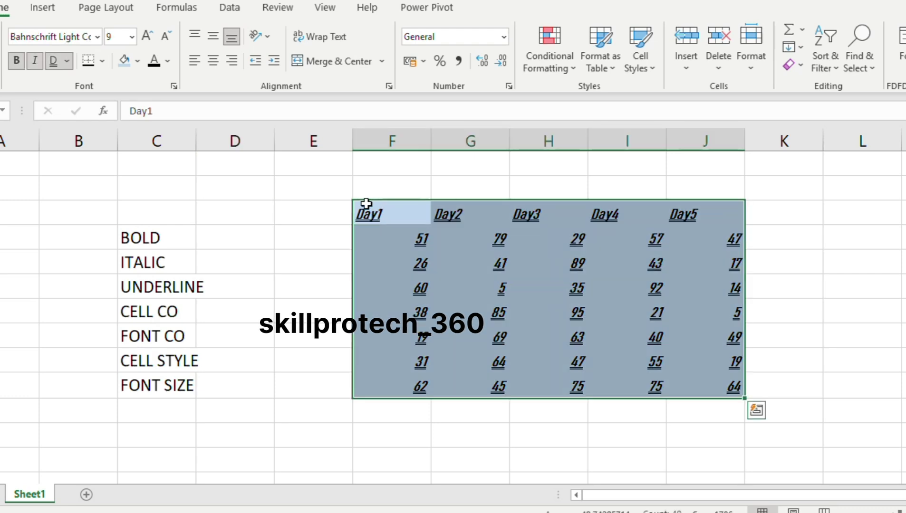
{"action": "left_click", "coordinate": [102, 60]}
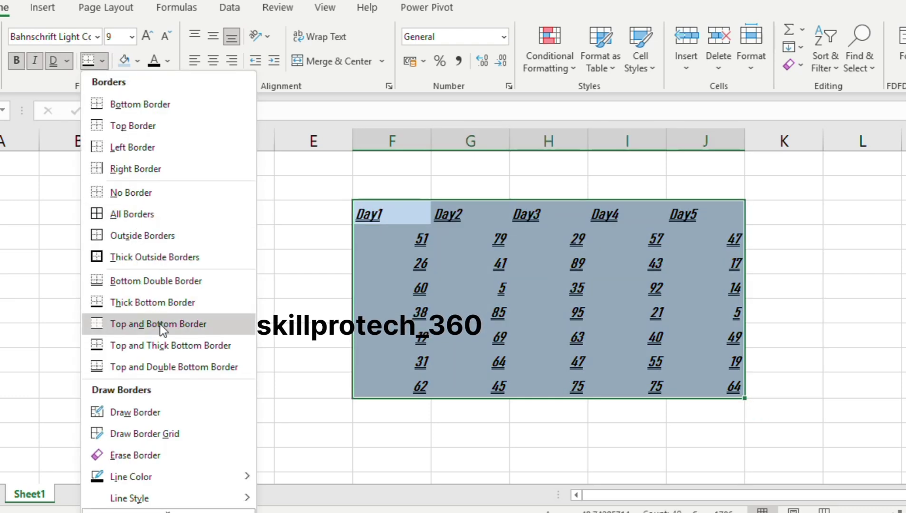
{"action": "left_click", "coordinate": [183, 330]}
{"action": "left_click", "coordinate": [251, 310]}
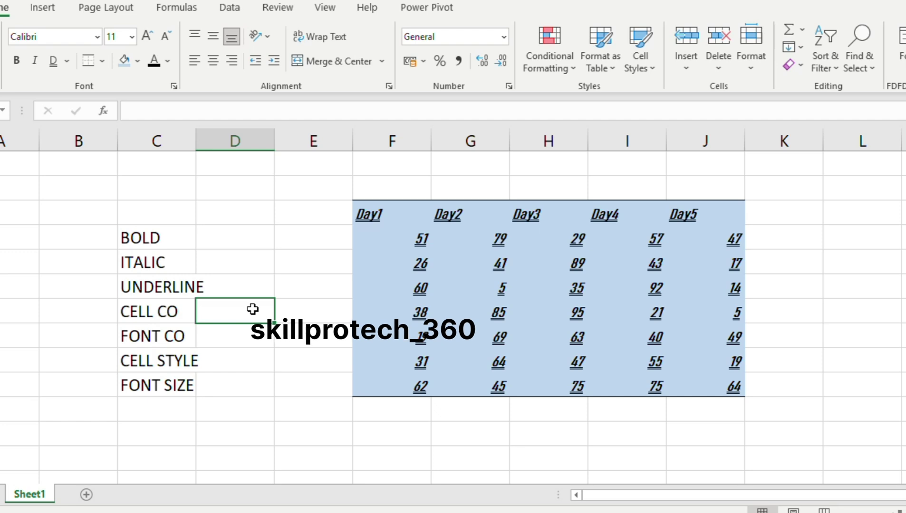
- Clear the borders of the whole Day1 to Day5 table with No Border
{"action": "left_click", "coordinate": [102, 61]}
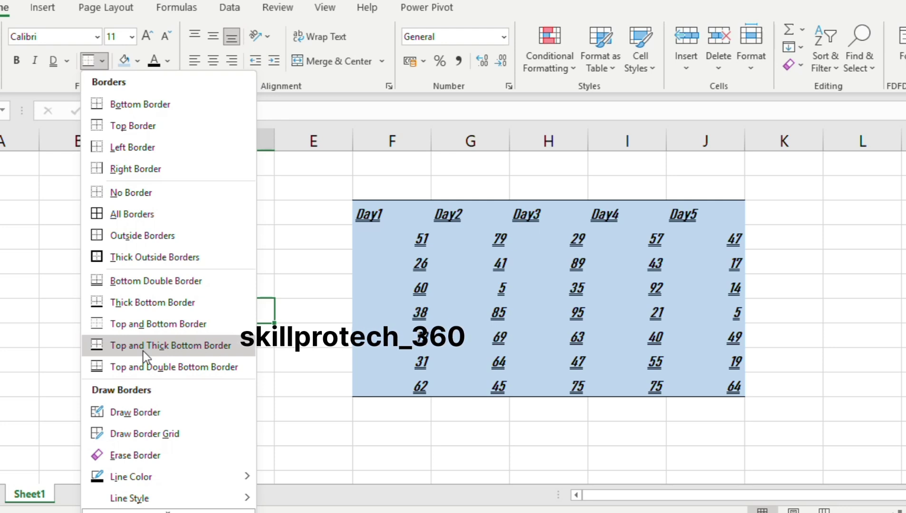
{"action": "left_click", "coordinate": [392, 208]}
{"action": "left_click", "coordinate": [393, 208]}
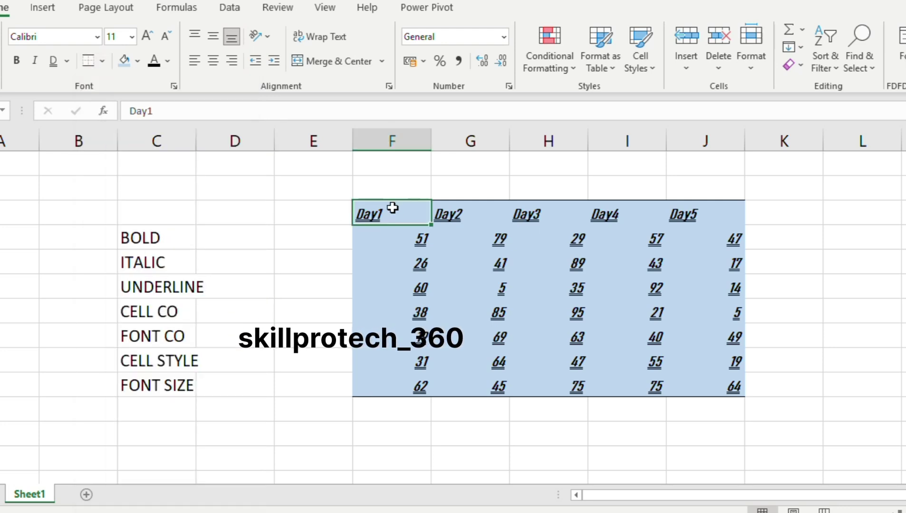
{"action": "key", "text": "ctrl+a"}
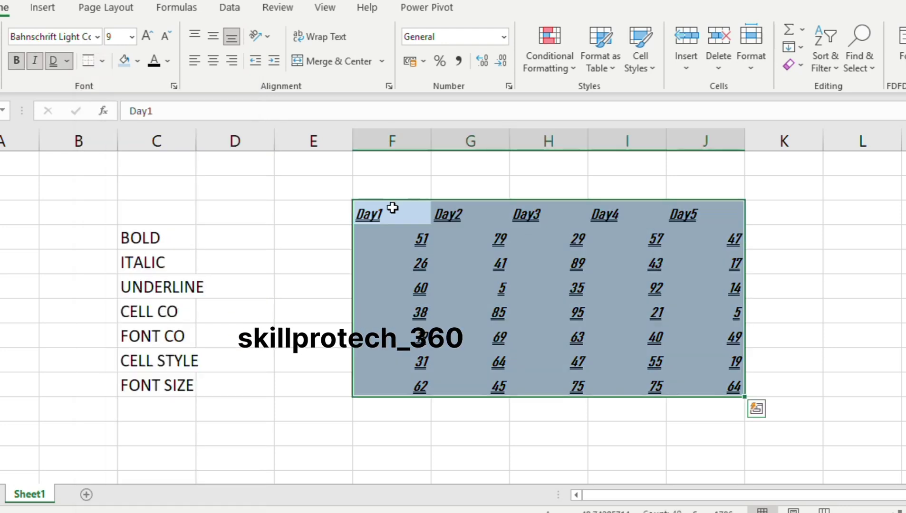
{"action": "left_click", "coordinate": [103, 61]}
{"action": "left_click", "coordinate": [133, 190]}
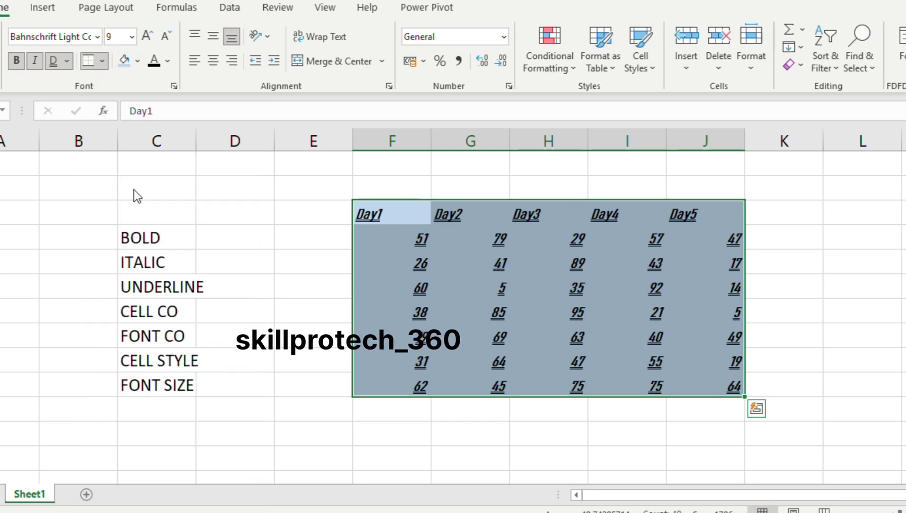
- Apply a Top and Thick Bottom Border to the Day1 to Day5 table and deselect it
{"action": "left_click", "coordinate": [102, 61]}
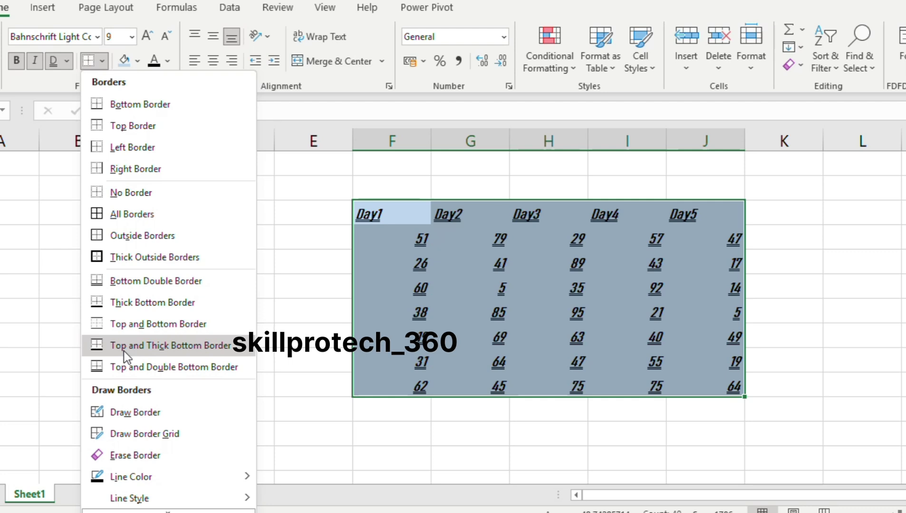
{"action": "left_click", "coordinate": [186, 350]}
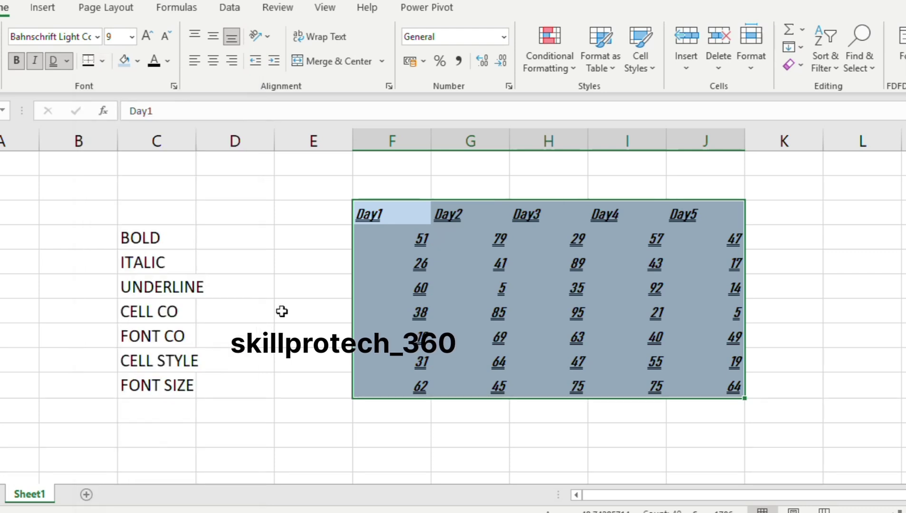
{"action": "left_click", "coordinate": [288, 309]}
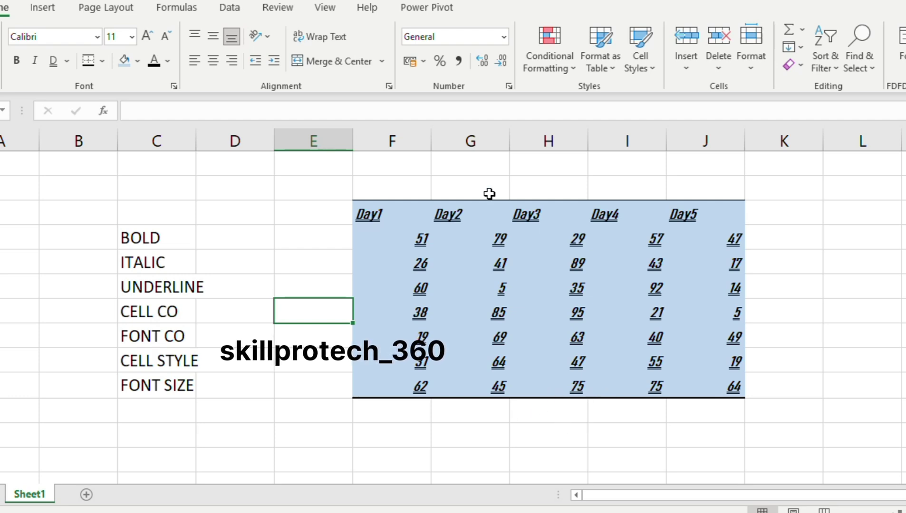
- Select the whole Day1 to Day5 table, apply a Top and Double Bottom Border and deselect it
{"action": "left_click", "coordinate": [366, 205]}
{"action": "key", "text": "ctrl+shift+Right"}
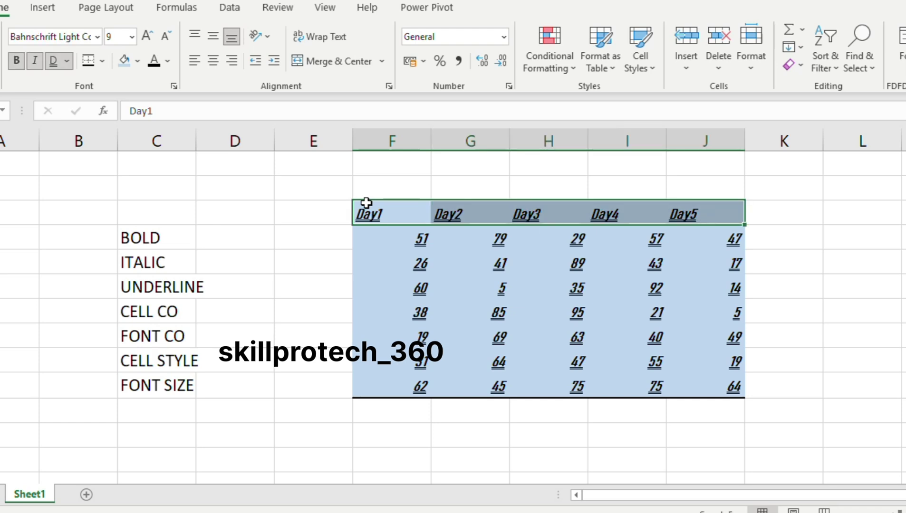
{"action": "key", "text": "ctrl+shift+Down"}
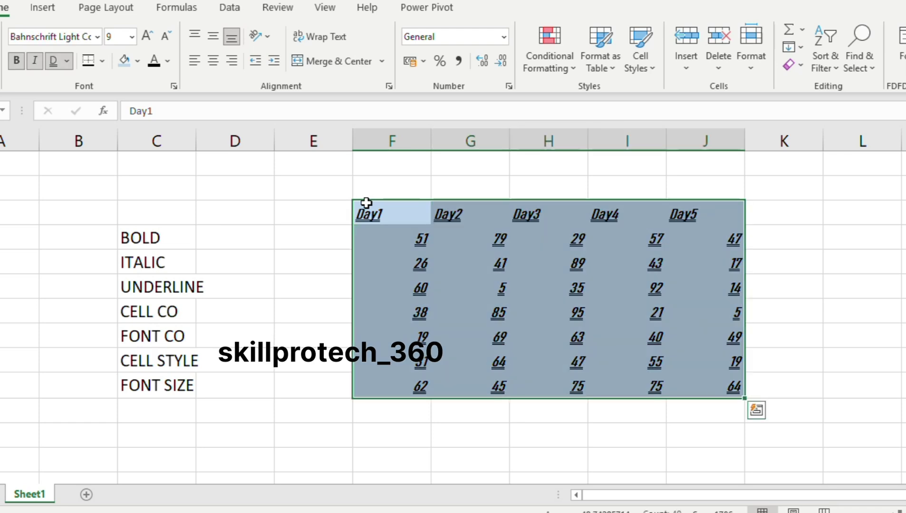
{"action": "left_click", "coordinate": [102, 62]}
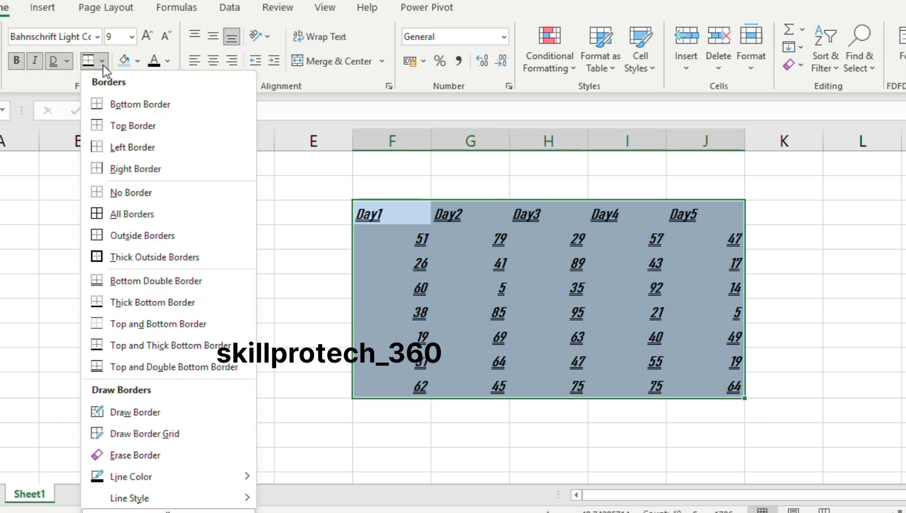
{"action": "left_click", "coordinate": [145, 371]}
{"action": "left_click", "coordinate": [159, 351]}
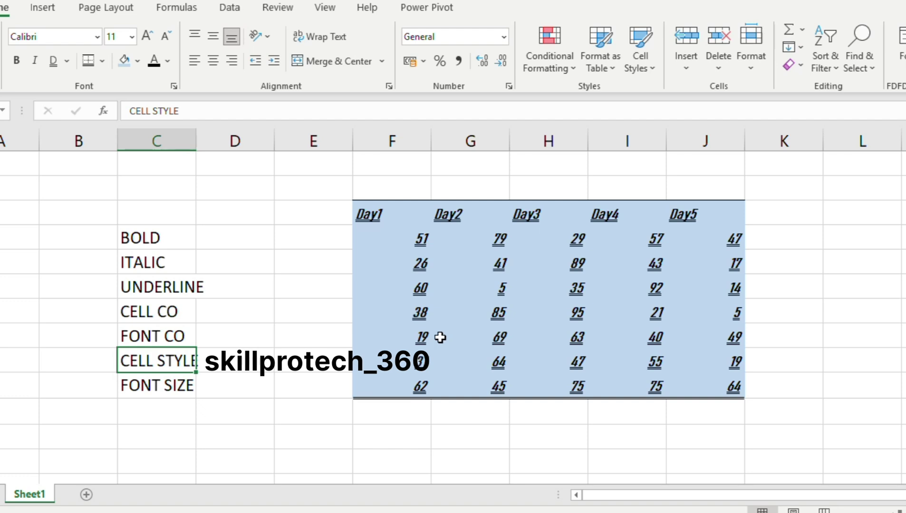
- Select the whole Day1 to Day5 table and review the available border and border-drawing options without applying any
{"action": "left_click", "coordinate": [387, 206]}
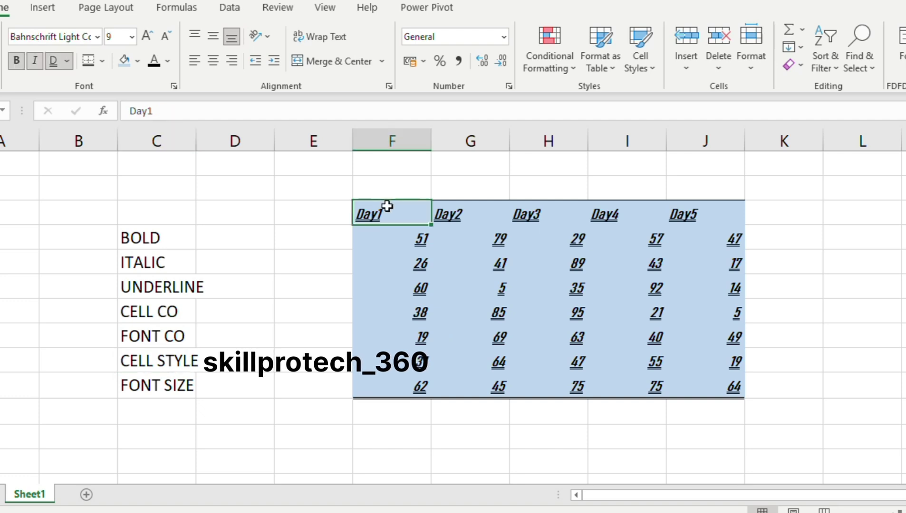
{"action": "key", "text": "ctrl+Right"}
{"action": "key", "text": "ctrl+shift+Down"}
{"action": "key", "text": "Left"}
{"action": "key", "text": "Left"}
{"action": "key", "text": "Left"}
{"action": "key", "text": "Left"}
{"action": "key", "text": "ctrl+shift+Right"}
{"action": "key", "text": "ctrl+shift+Down"}
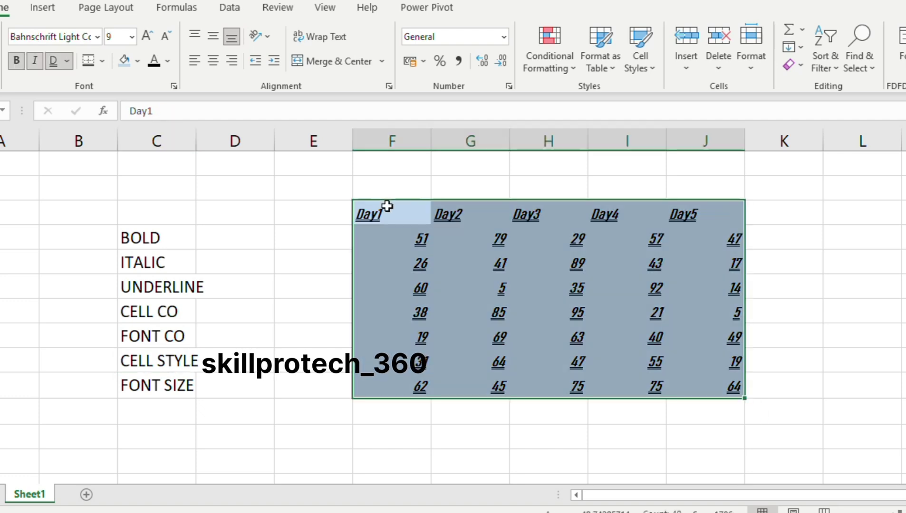
{"action": "left_click", "coordinate": [103, 60]}
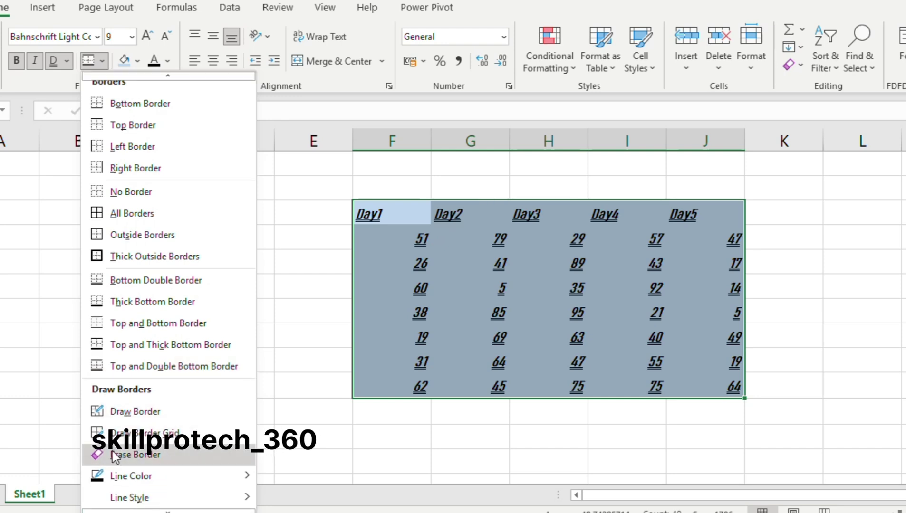
{"action": "left_click", "coordinate": [392, 365]}
- Add the entry BORDER to the topic list in column C, directly below FONT SIZE
{"action": "left_click", "coordinate": [157, 412]}
{"action": "type", "text": "BORDER"}
{"action": "key", "text": "Return"}
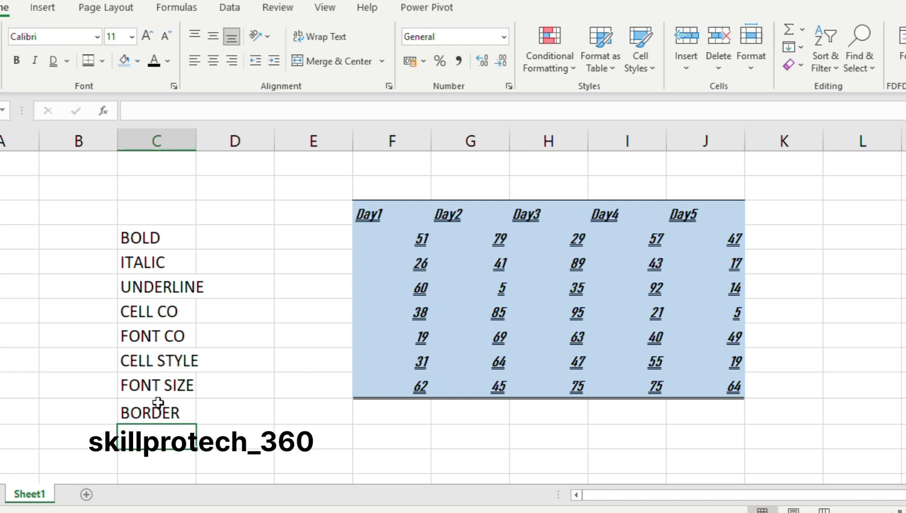
- Review the formatting topics in column C one cell at a time, from BOLD down to BORDER
{"action": "left_click", "coordinate": [156, 238]}
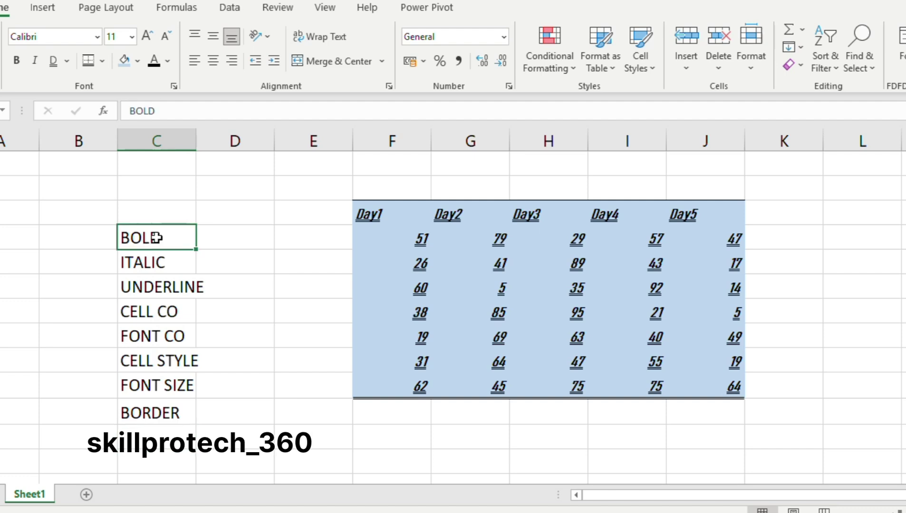
{"action": "key", "text": "Down"}
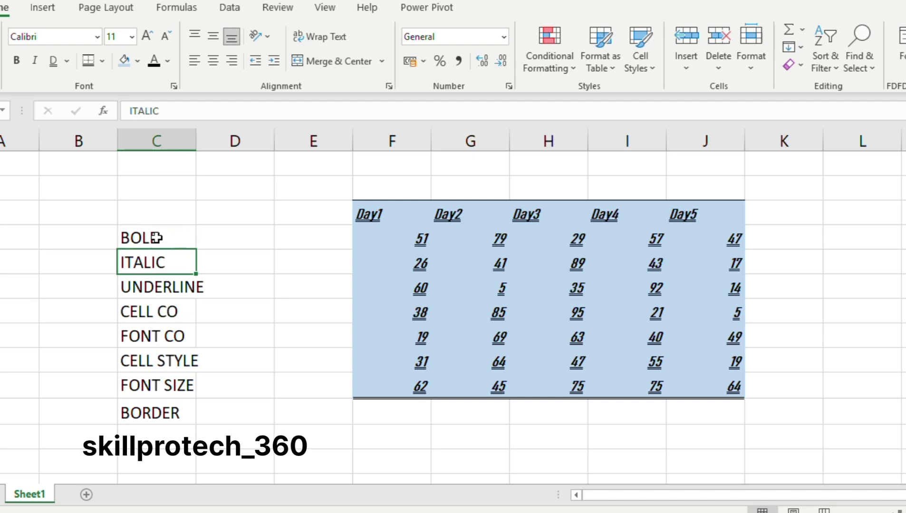
{"action": "key", "text": "Down"}
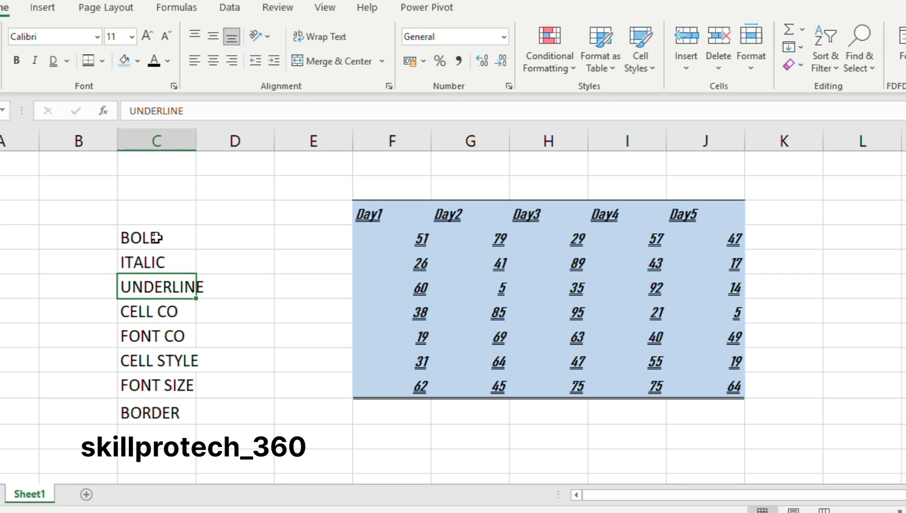
{"action": "key", "text": "Down"}
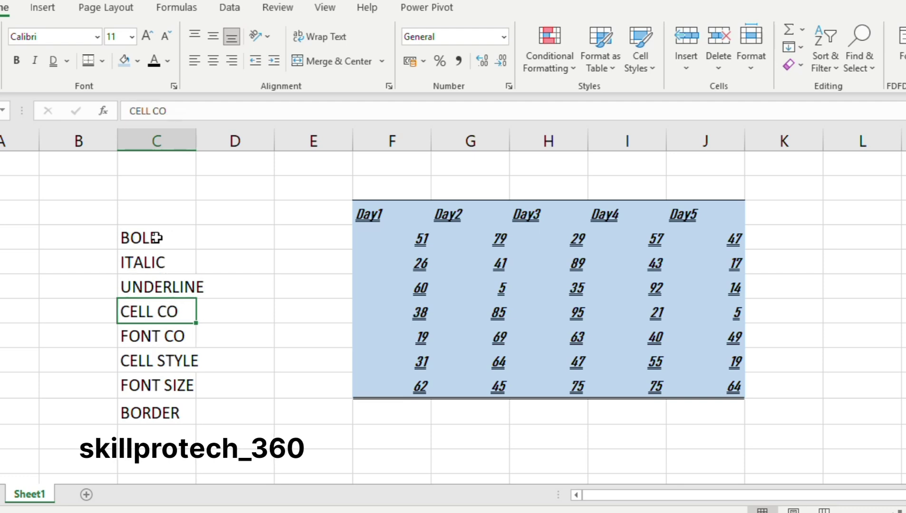
{"action": "key", "text": "Down"}
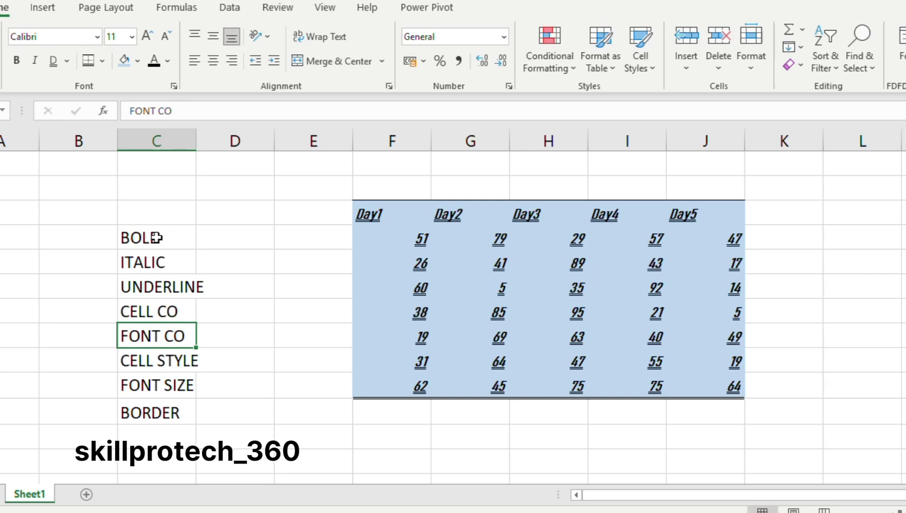
{"action": "key", "text": "Down"}
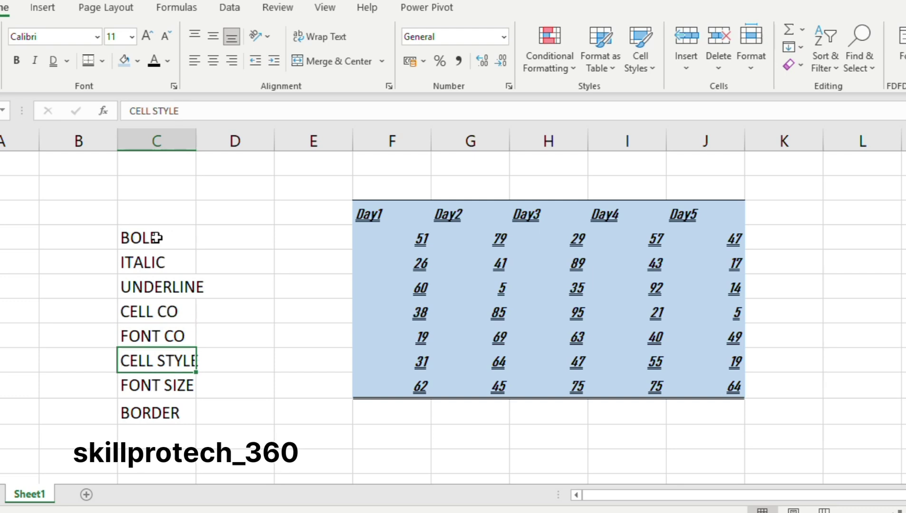
{"action": "key", "text": "Down"}
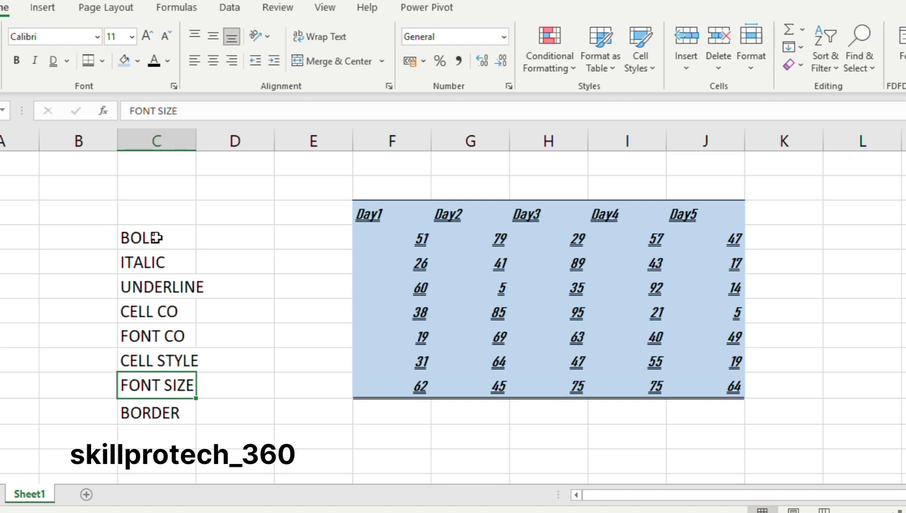
{"action": "key", "text": "Down"}
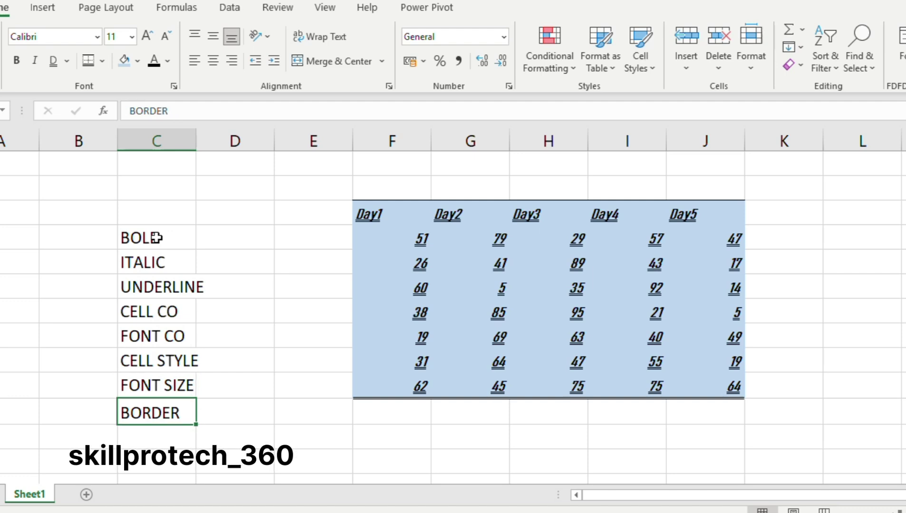